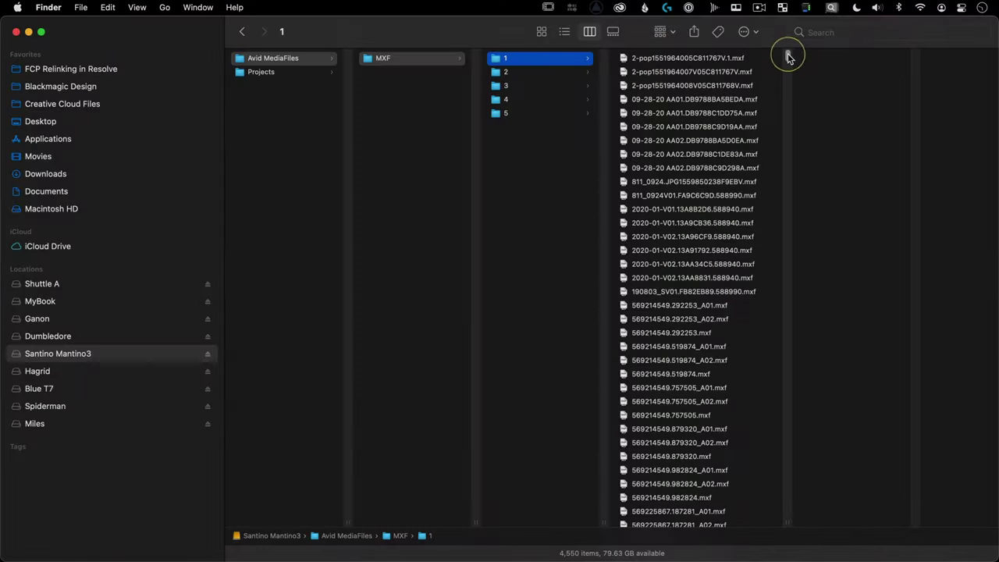
- Paste copied text into a clip's name in the media pool
scroll(826, 31, down, 10)
scroll(825, 35, down, 15)
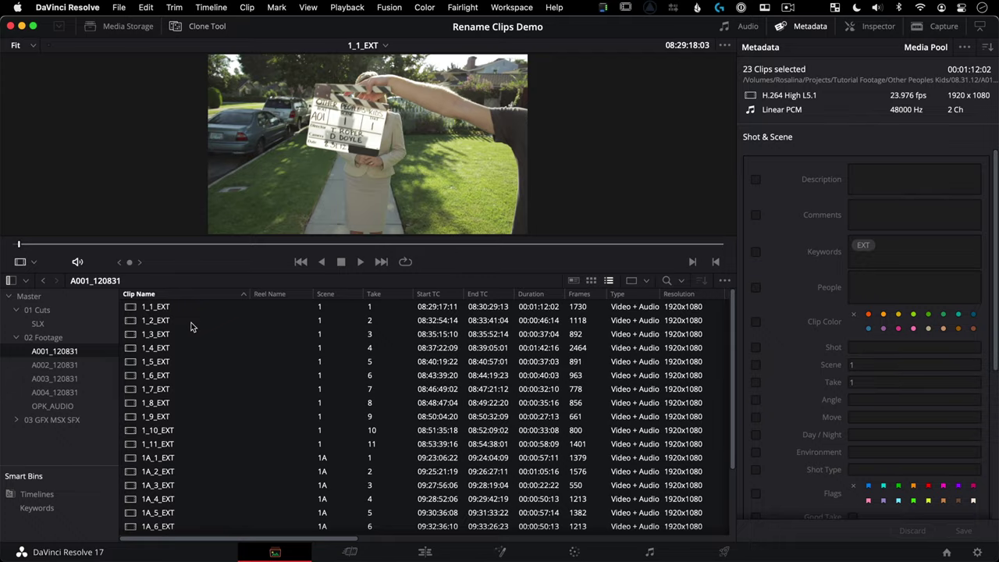
double_click(192, 326)
text(Scene_Take_Keyword)
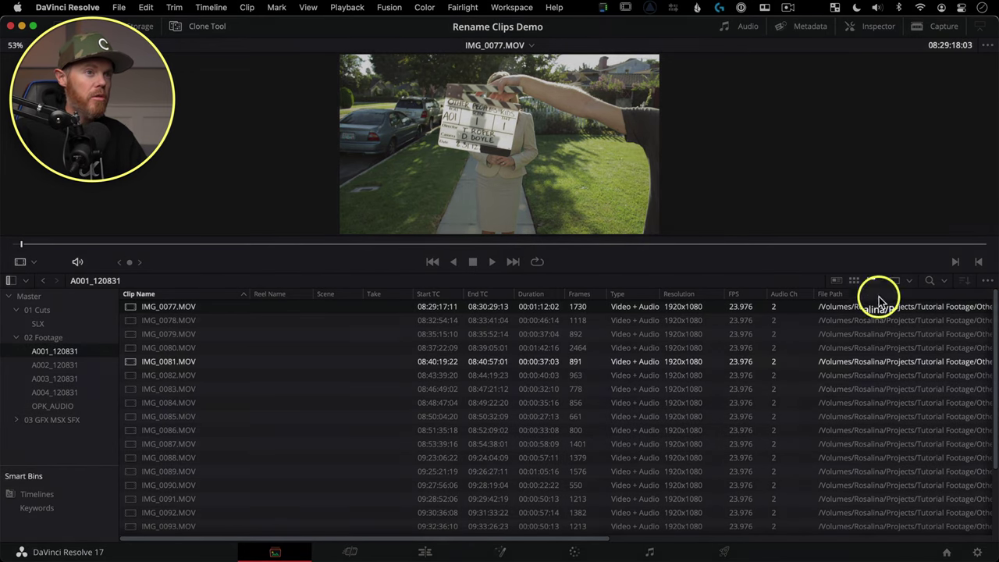
- Show the Shot & Scene metadata group for IMG_0077.MOV in the Metadata panel
click(800, 30)
click(965, 47)
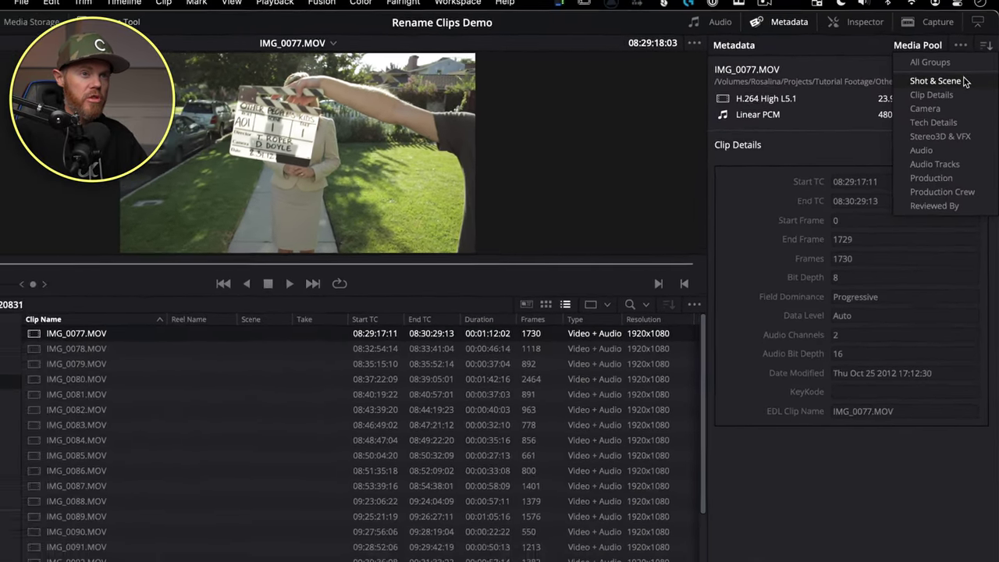
click(959, 84)
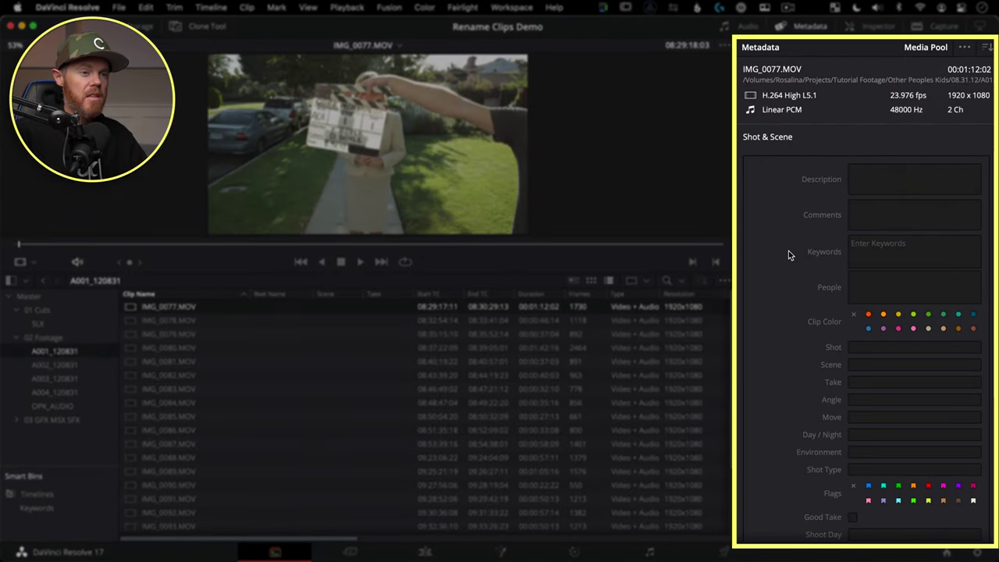
scroll(801, 239, down, 2)
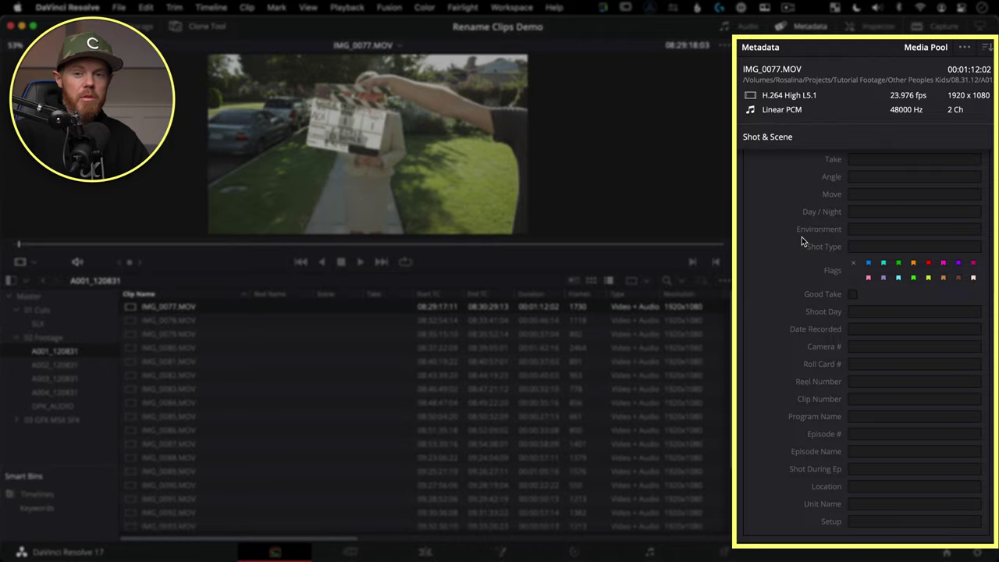
scroll(802, 239, up, 2)
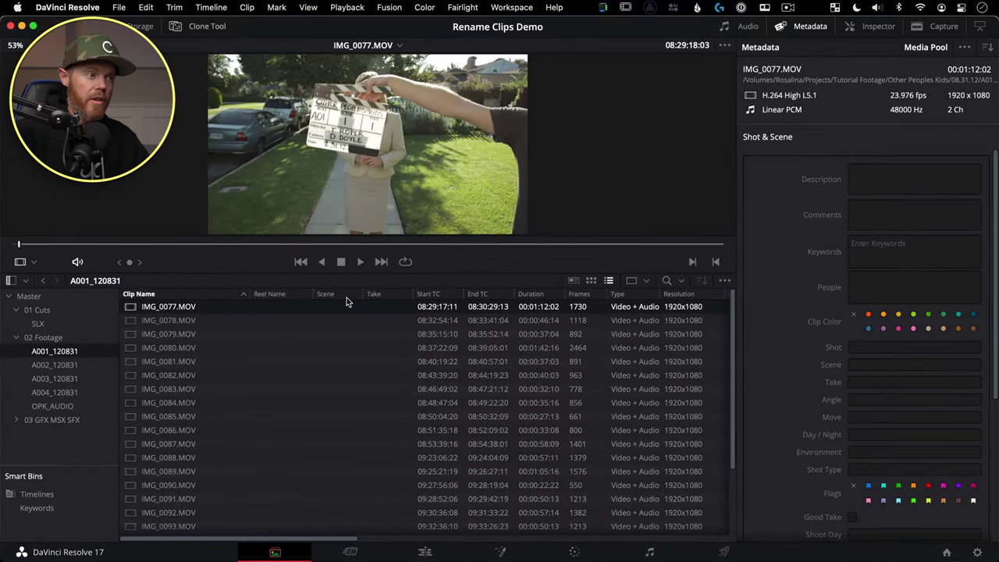
right_click(346, 297)
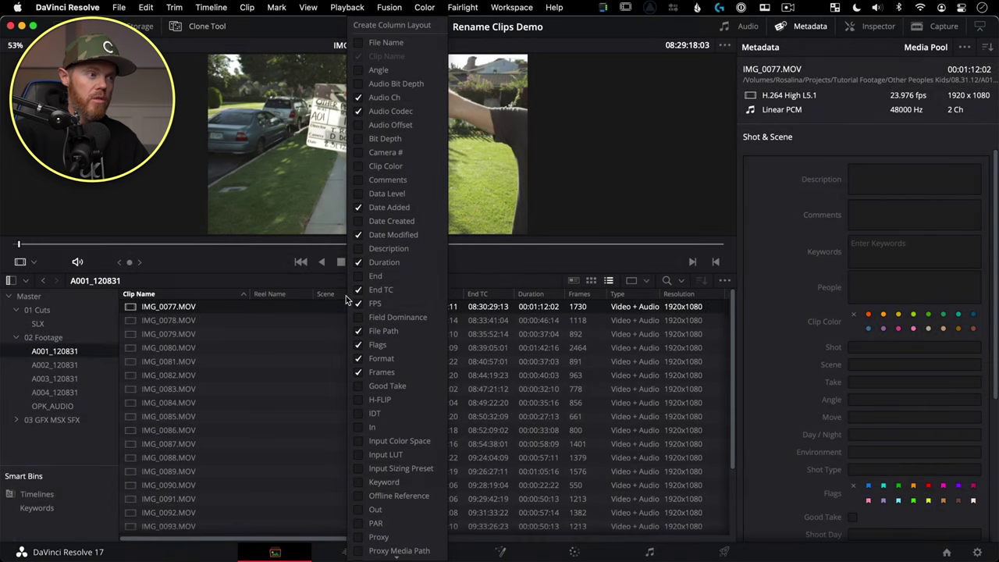
scroll(373, 310, down, 6)
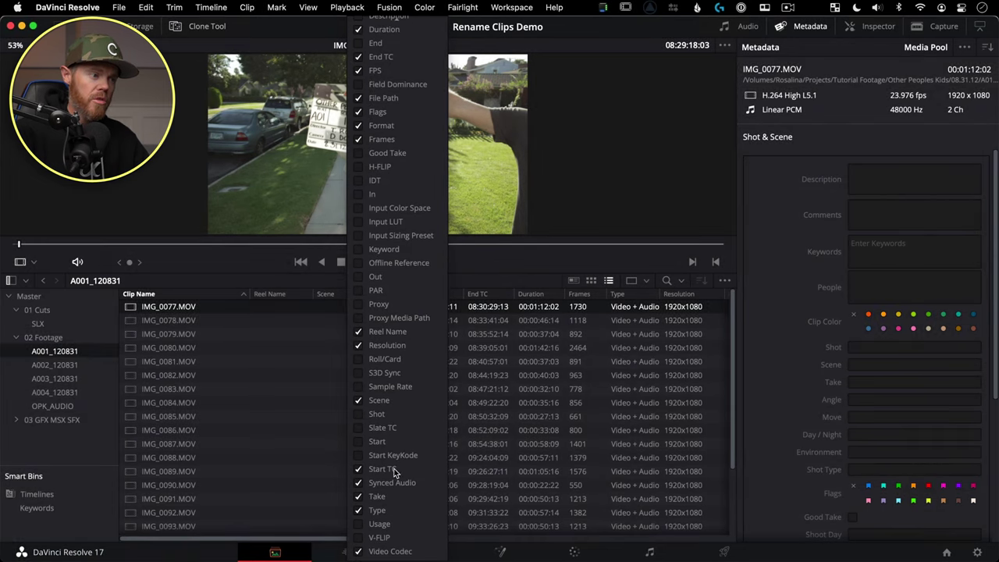
click(305, 288)
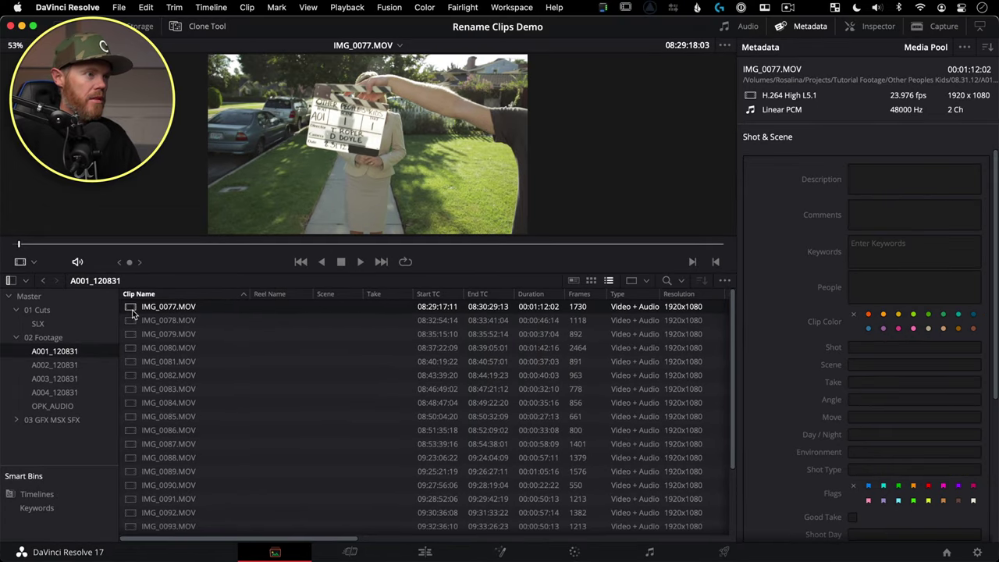
- Check the clip slates to find IMG_0087 as the last scene 1 clip
key(Down)
key(Down)
key(Down)
key(Down)
key(Down)
key(Down)
key(Down)
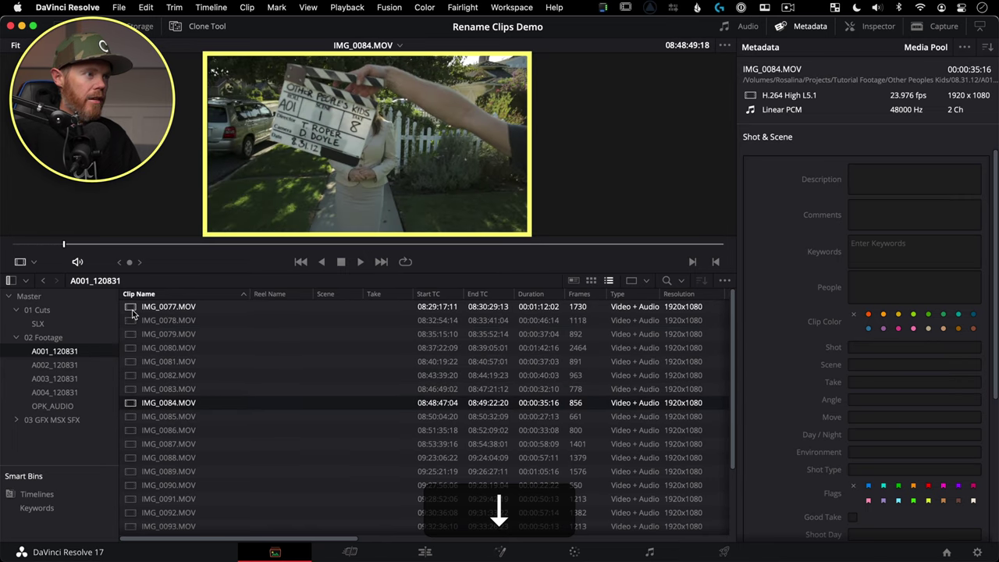
key(Down)
key(Down)
key(Down)
key(Down)
key(Up)
key(Down)
key(Up)
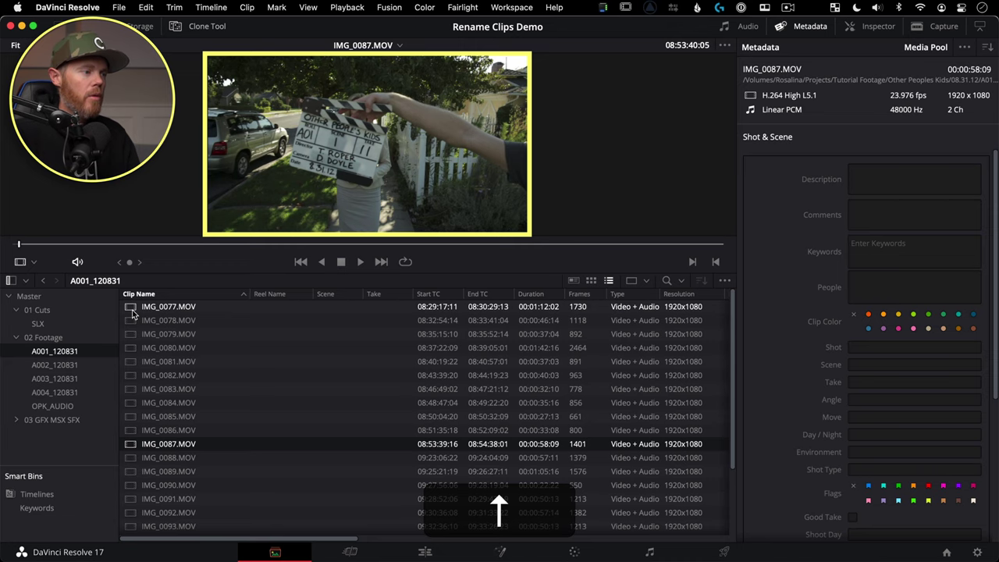
- Set Scene to 1 for clips IMG_0077 through IMG_0087 and save
shift+click(133, 309)
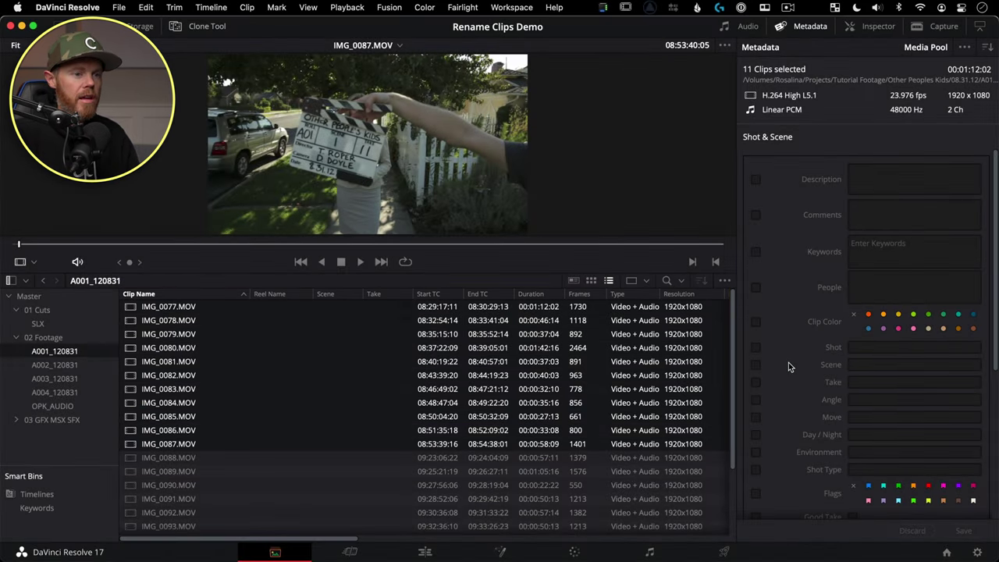
click(756, 366)
click(882, 363)
text(1)
click(972, 532)
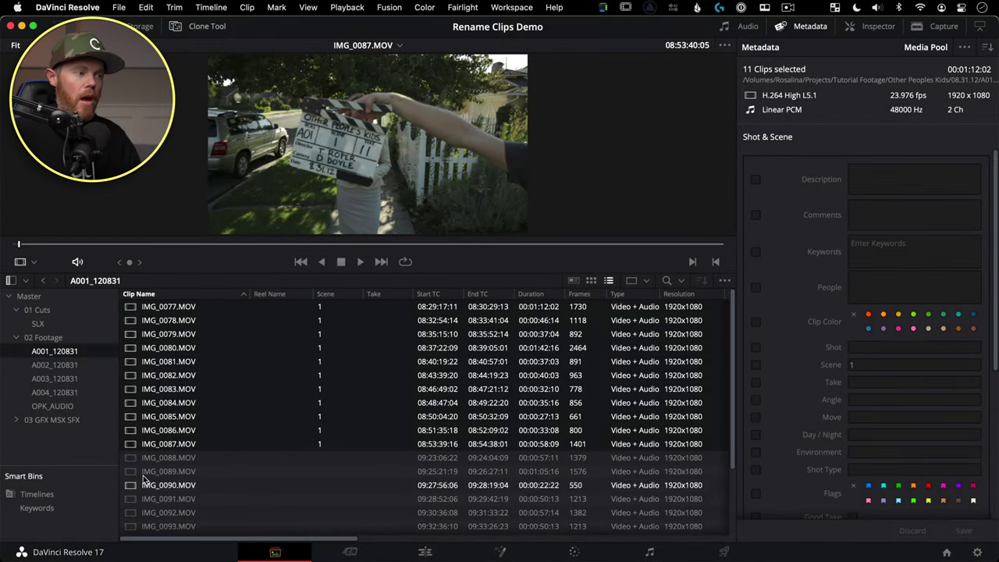
click(131, 463)
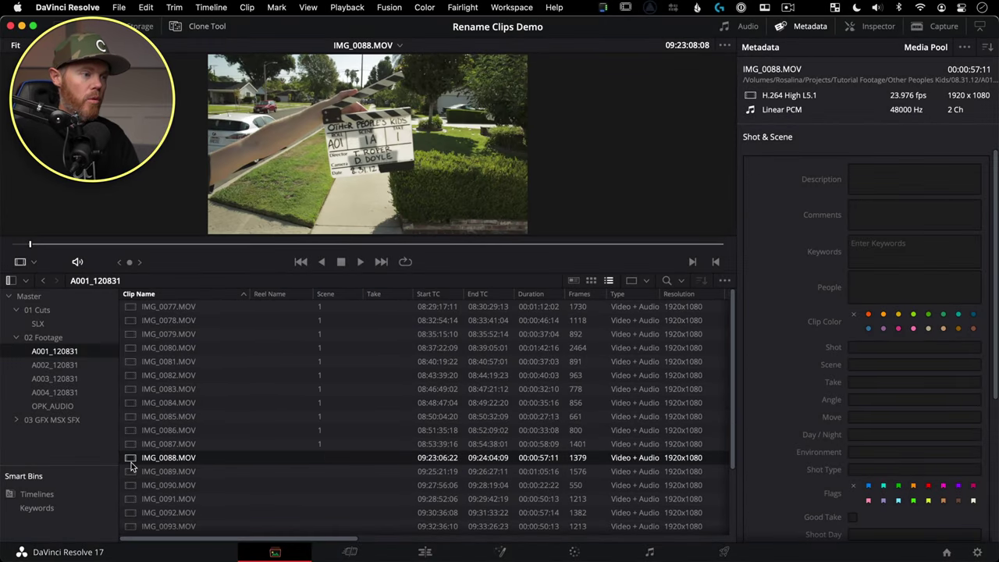
- Set Scene to 1A for clips IMG_0088 through IMG_0099 and commit it
key(Down)
key(Down)
key(Down)
key(Down)
key(Down)
key(Down)
key(Down)
key(Down)
key(Down)
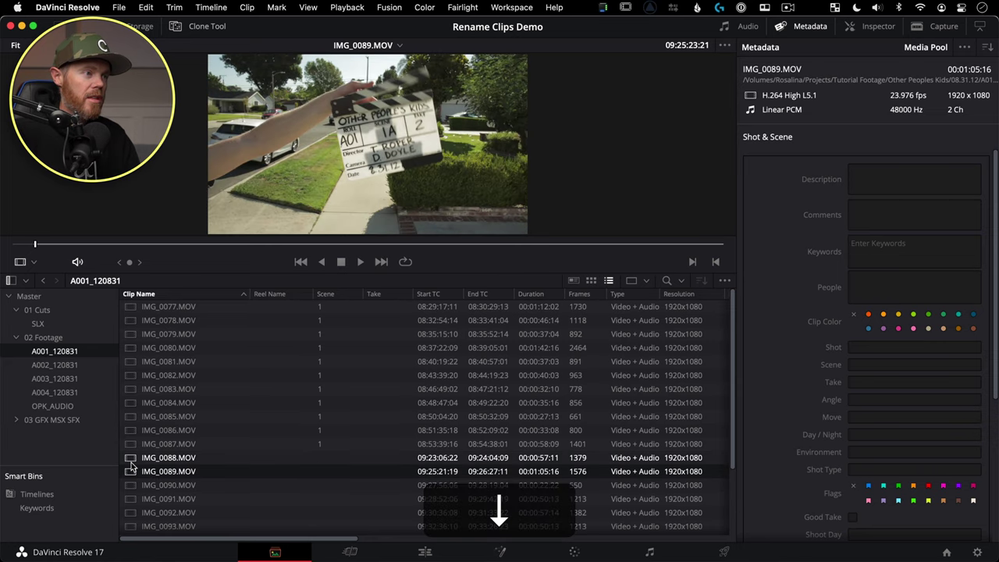
key(Down)
key(Down)
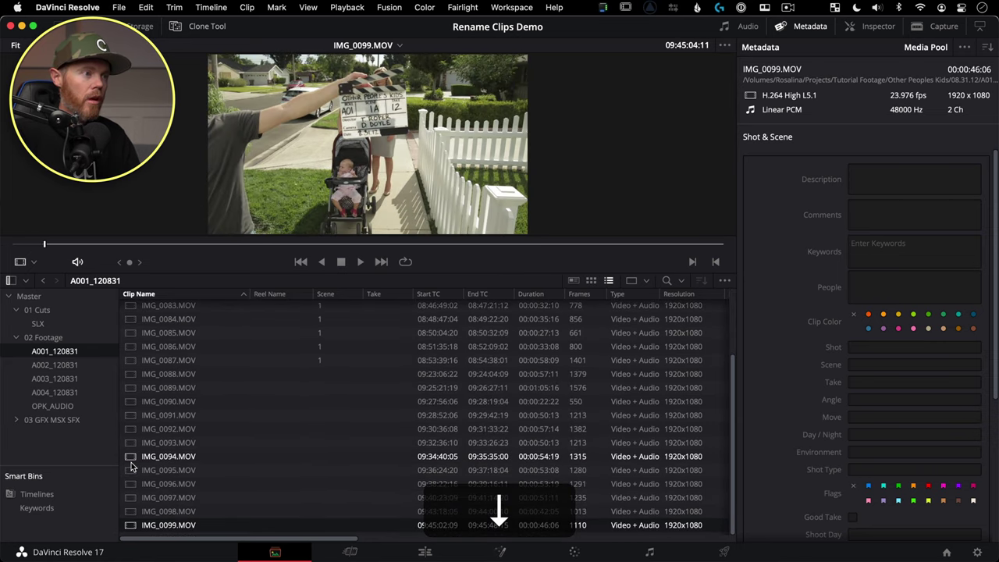
shift+click(127, 374)
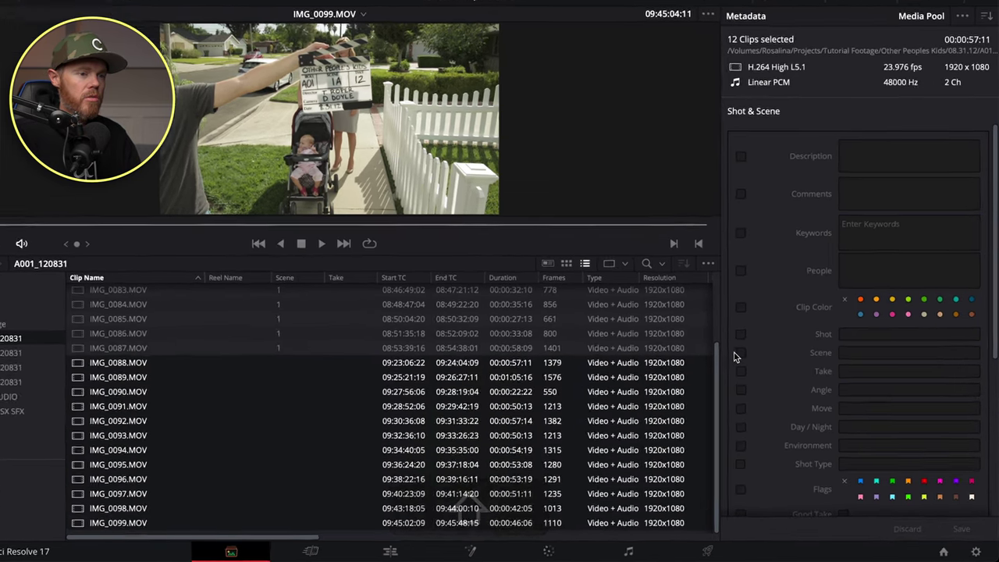
click(756, 364)
click(868, 364)
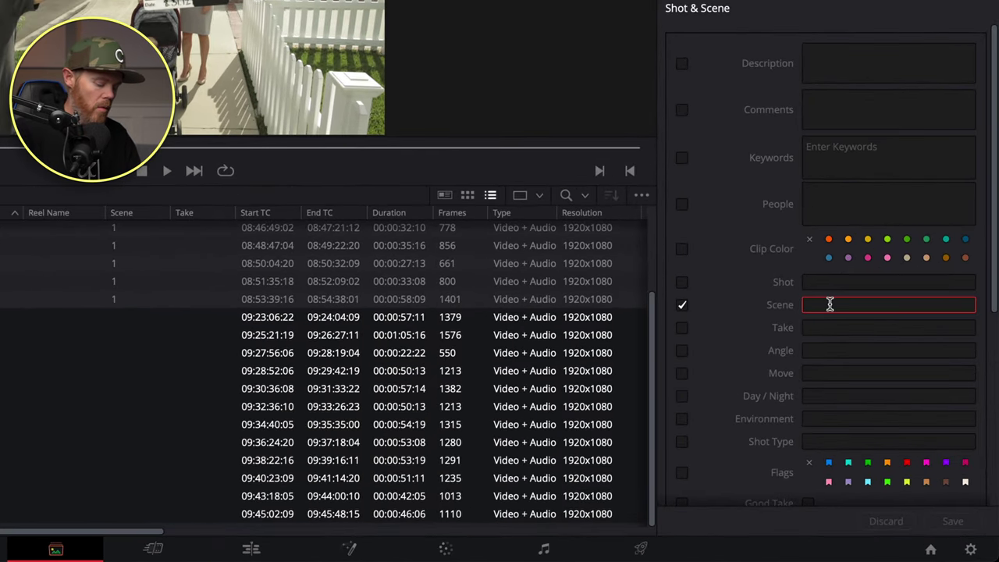
text(1A)
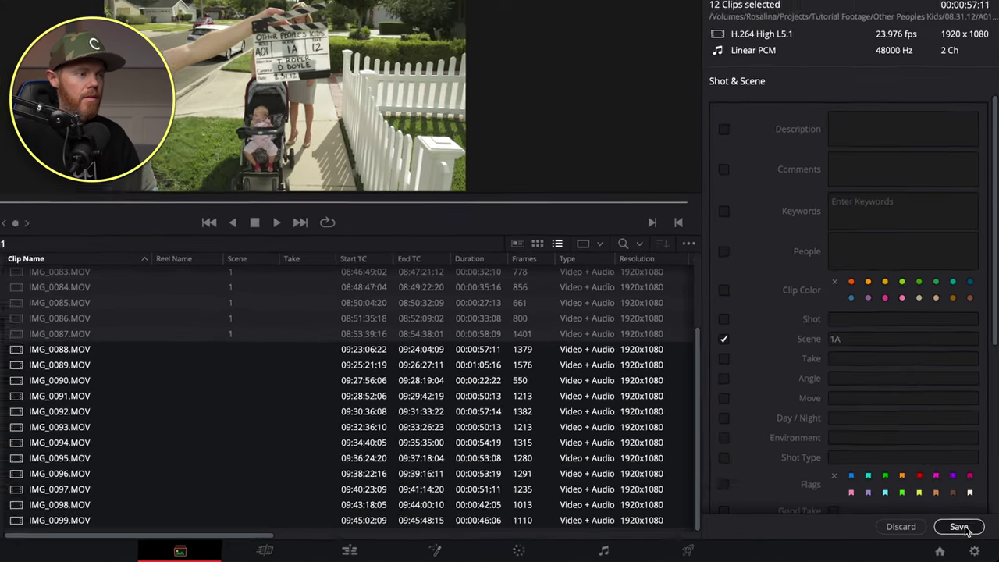
key(Return)
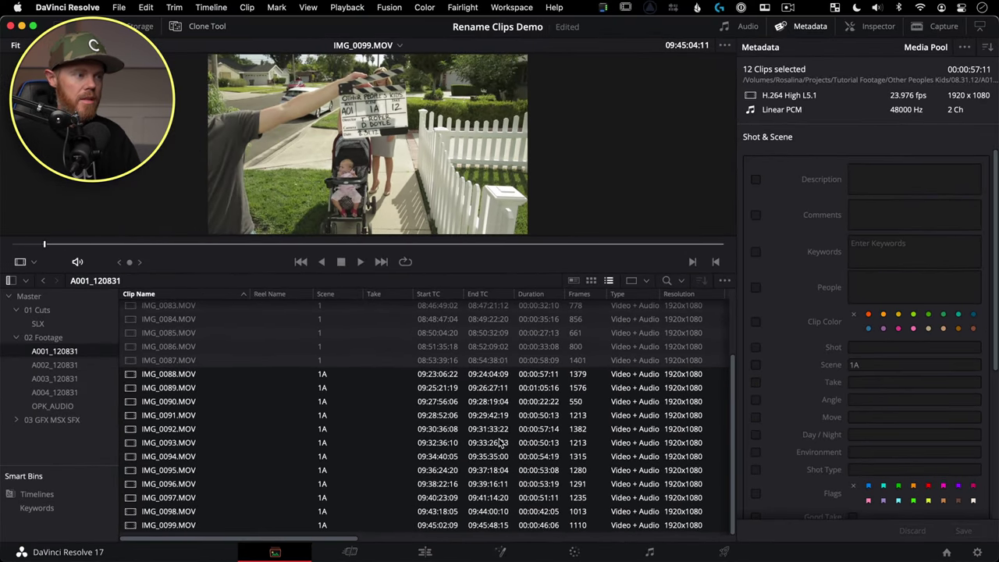
scroll(405, 386, up, 3)
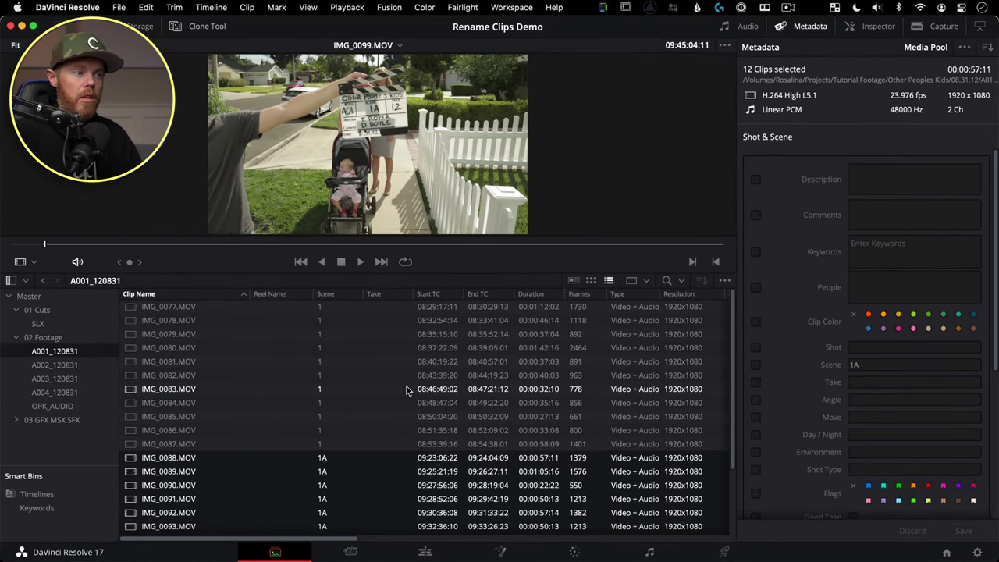
- Enter Take numbers 1–4 for the first scene 1 clips, starting at IMG_0077
click(379, 311)
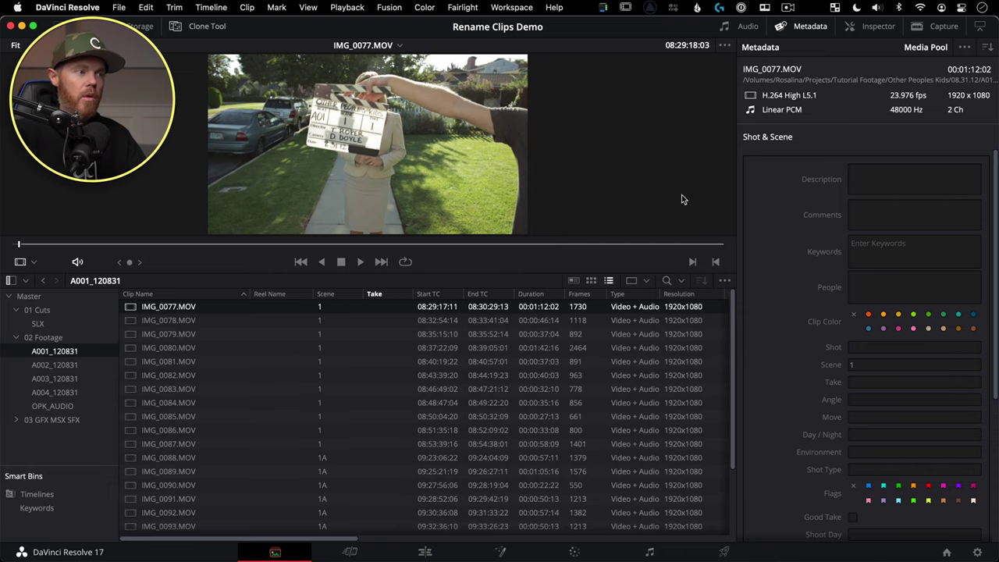
double_click(381, 308)
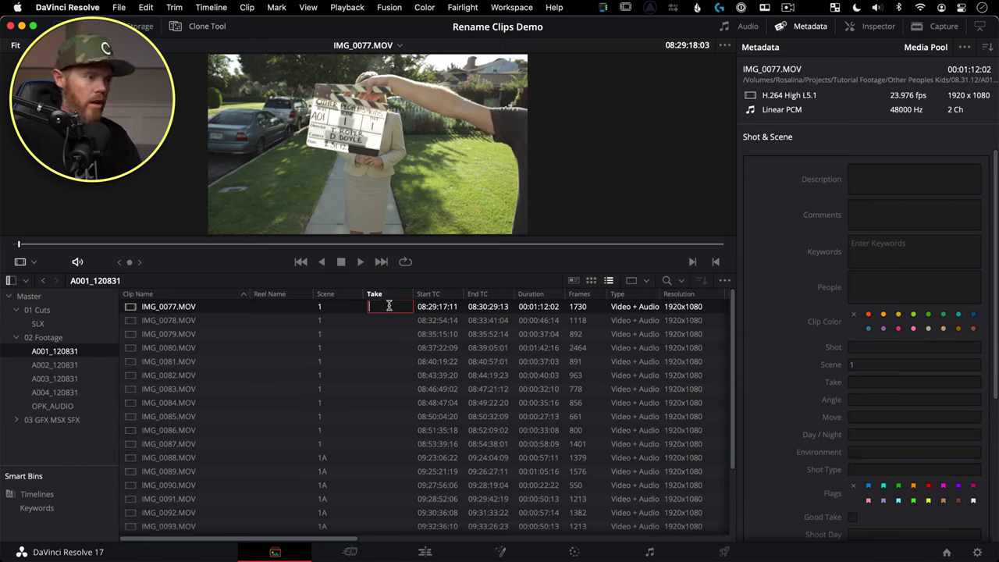
text(1)
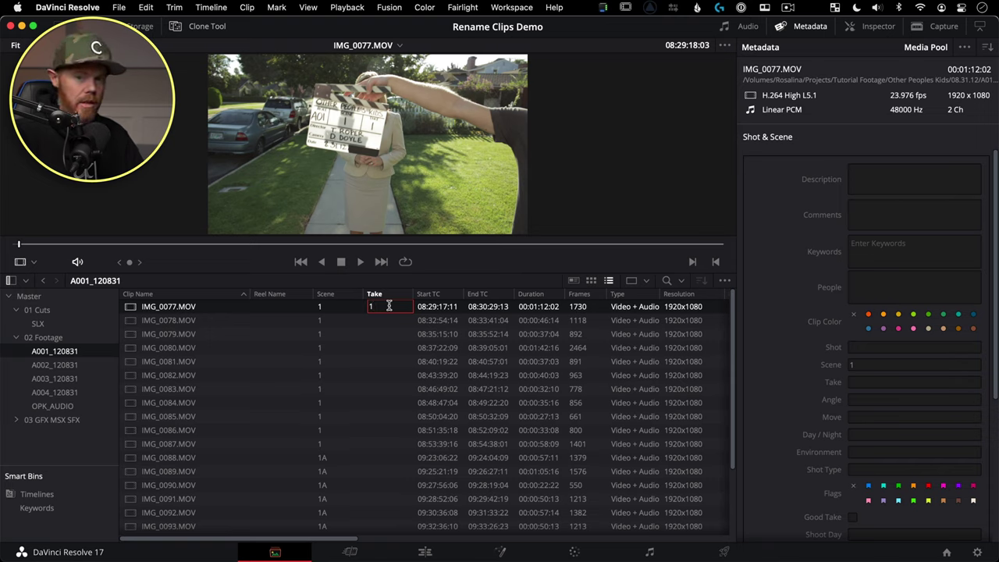
key(Tab)
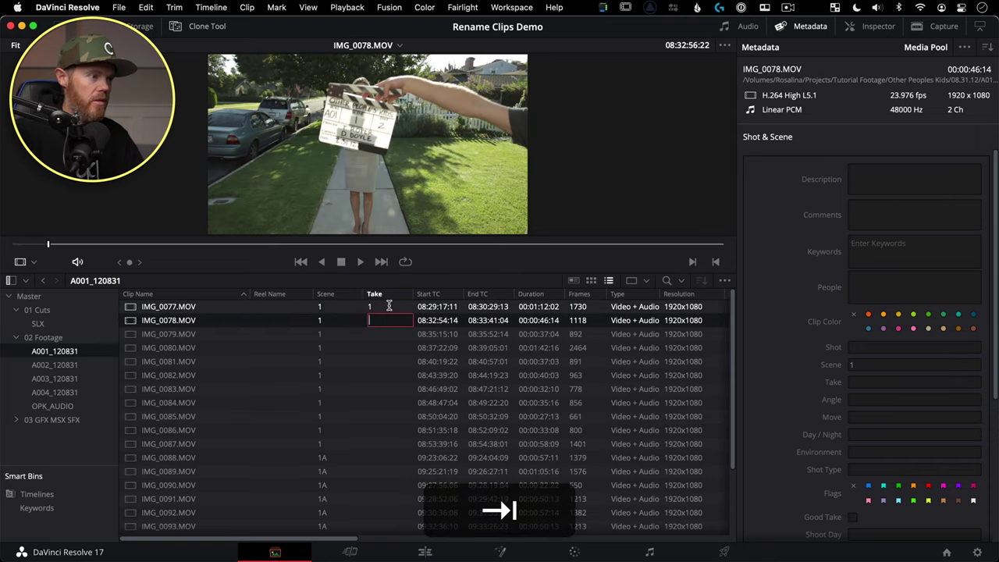
text(2)
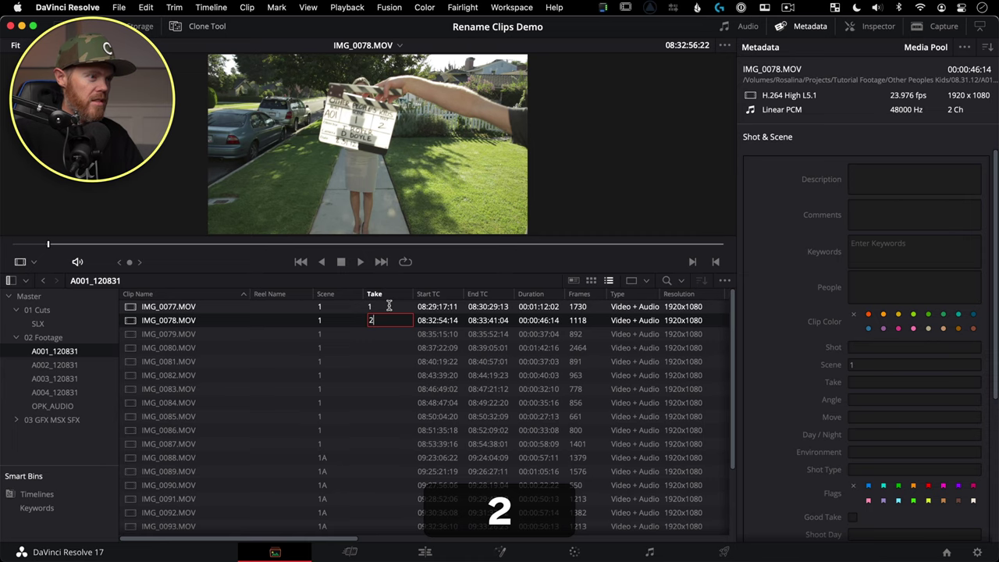
key(Tab)
text(3)
key(Tab)
text(4)
key(Tab)
- Continue takes up to 11 for scene 1, then 1–12 for the scene 1A clips
text(5)
key(Tab)
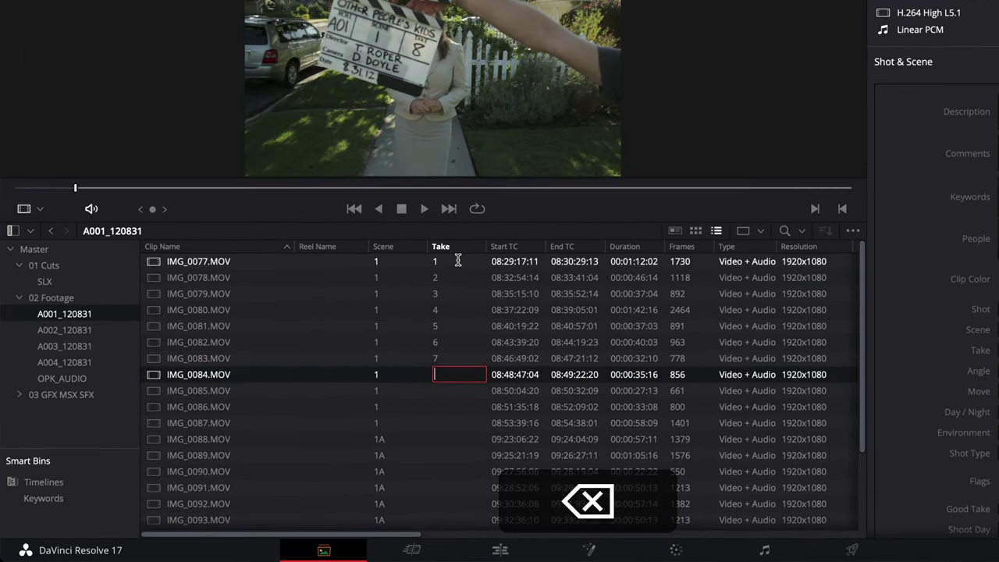
text(8	9	10	11	1	2	3	4	5	6	7	8	9	)
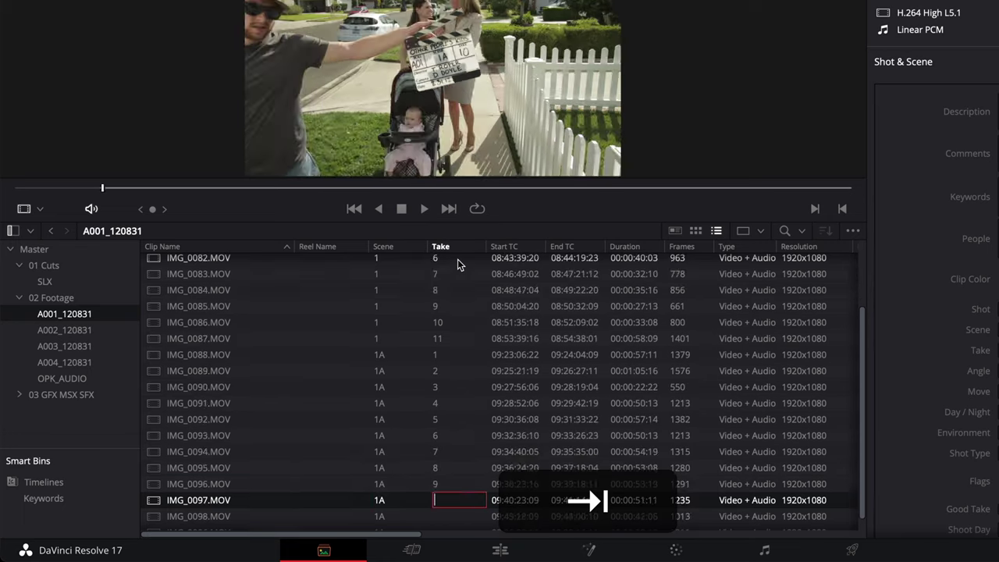
text(10	11	12)
key(Tab)
key(Return)
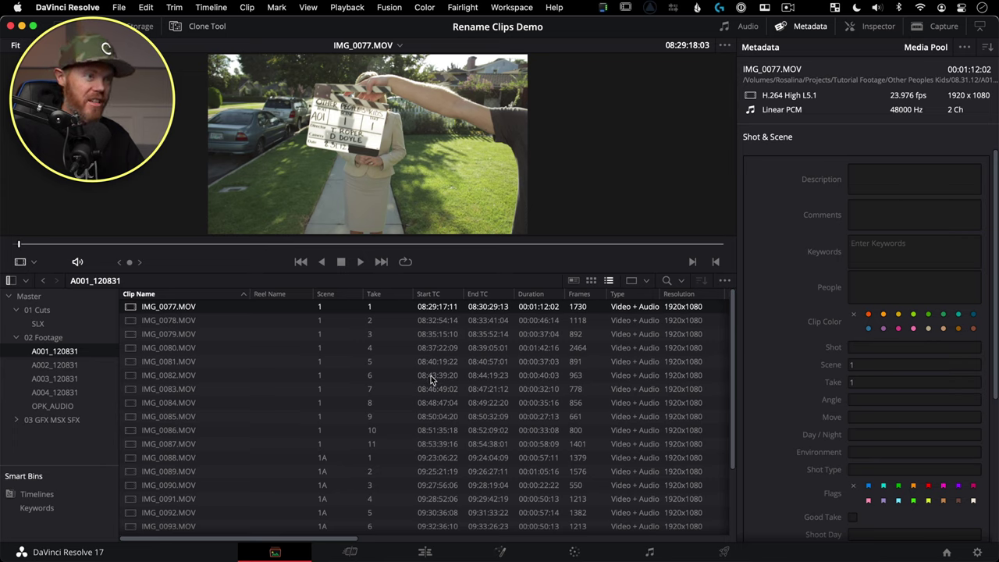
click(512, 8)
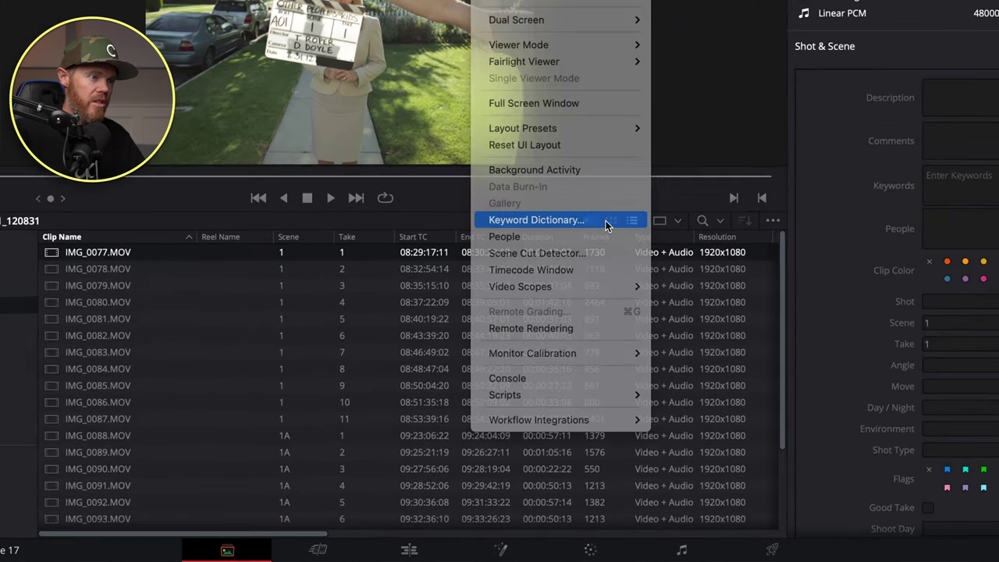
click(588, 281)
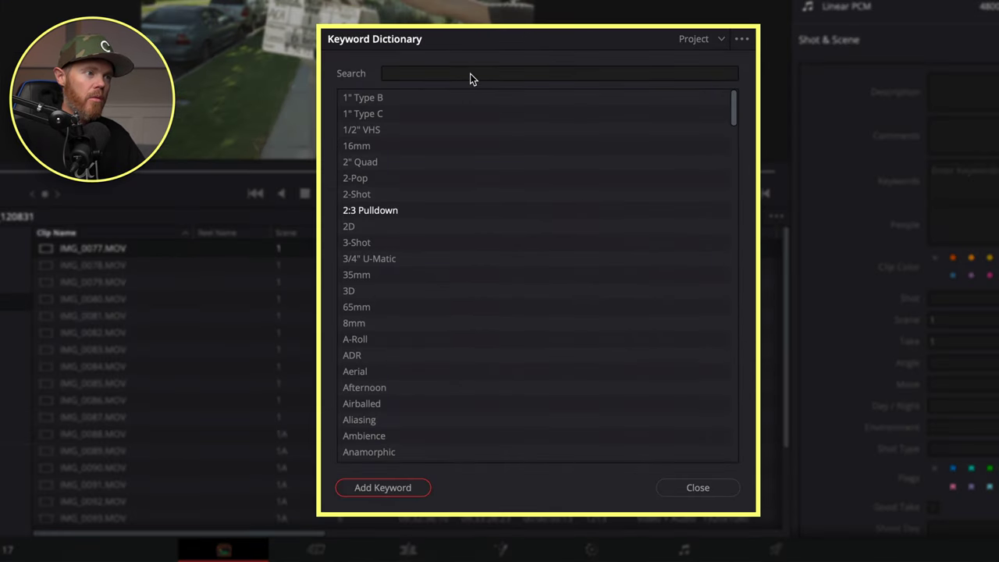
drag(732, 104, 740, 51)
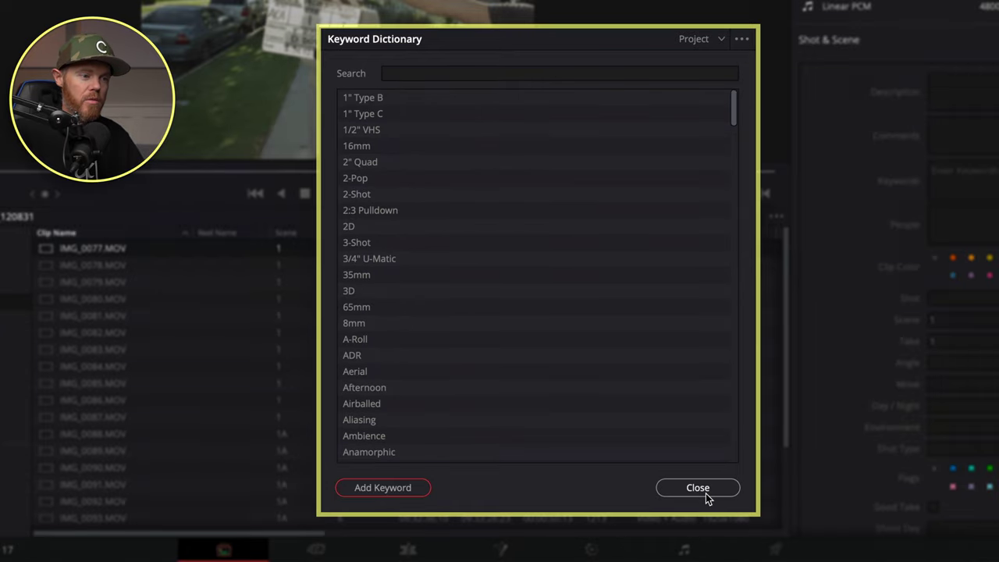
click(476, 73)
text(ext)
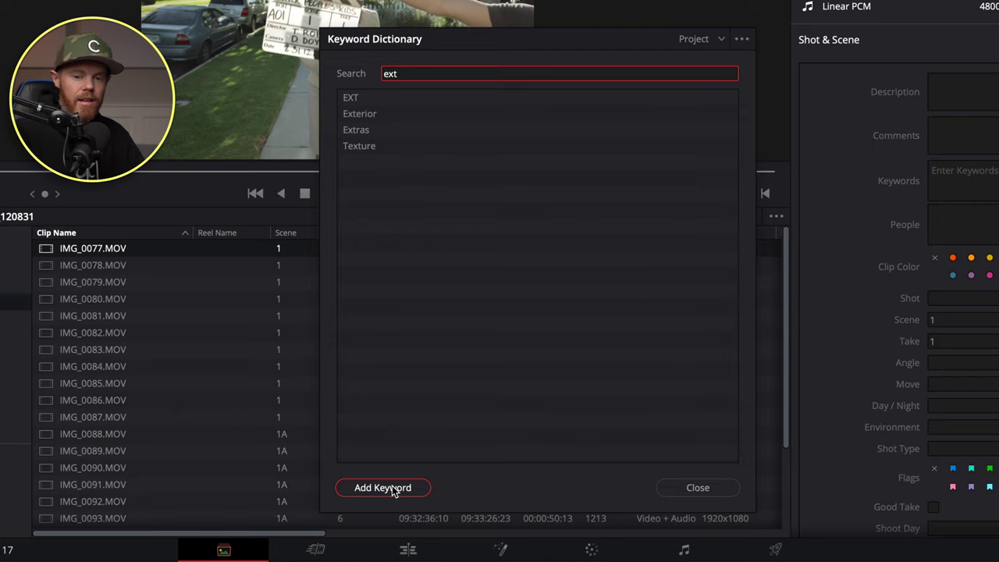
click(710, 489)
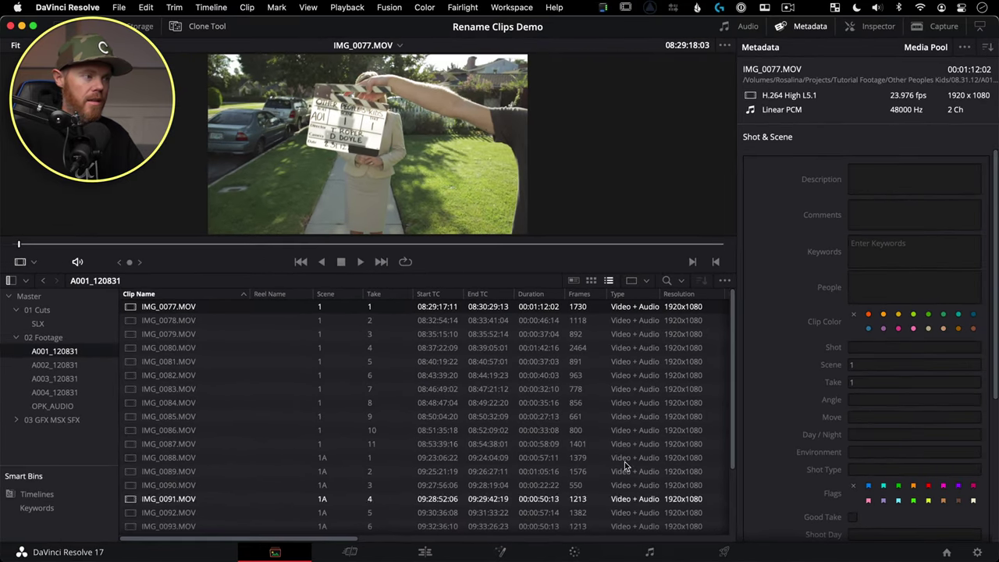
- Add the EXT keyword to all 23 clips in bin A001_120831 and save
key(super+a)
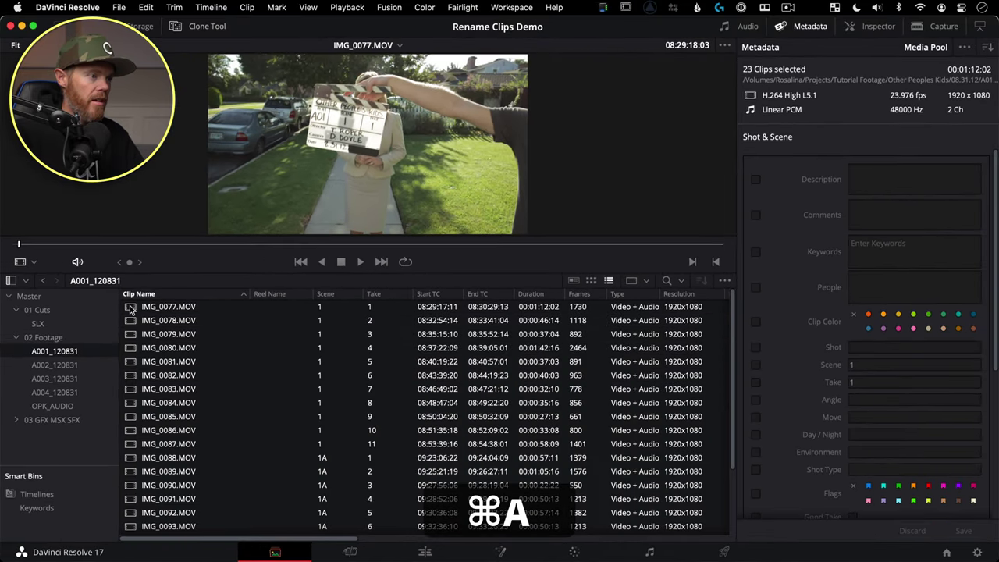
click(758, 253)
click(903, 247)
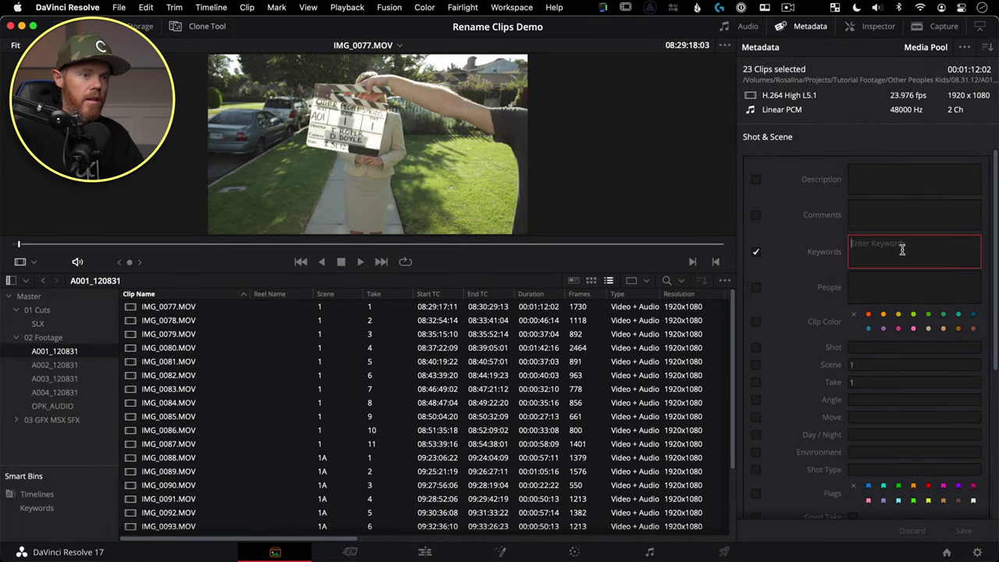
text(ext)
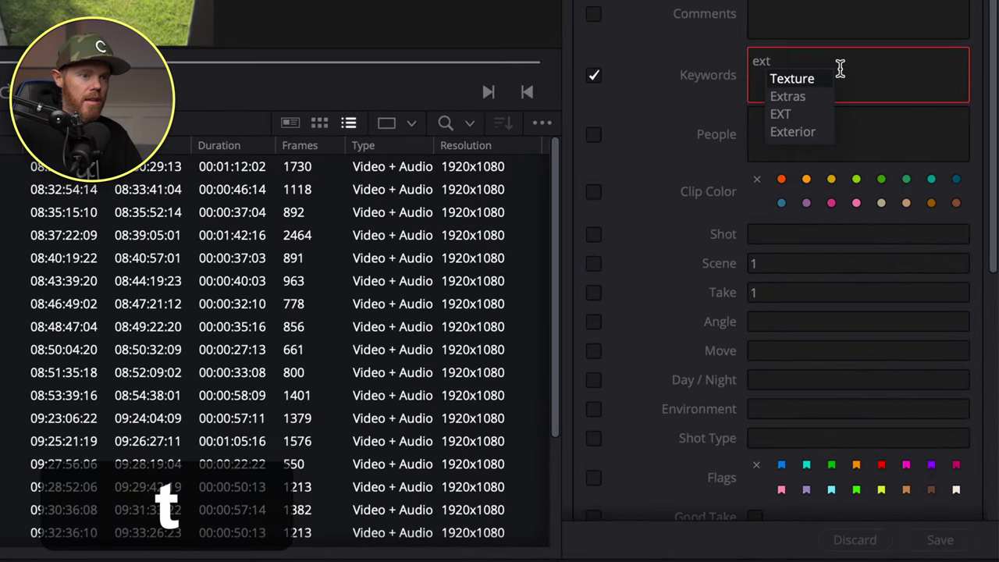
click(810, 114)
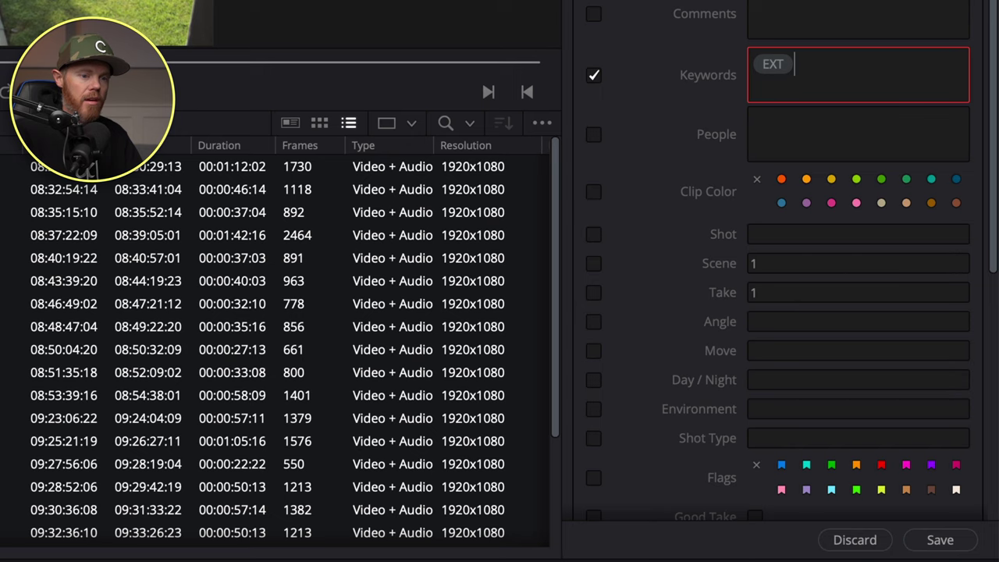
click(962, 540)
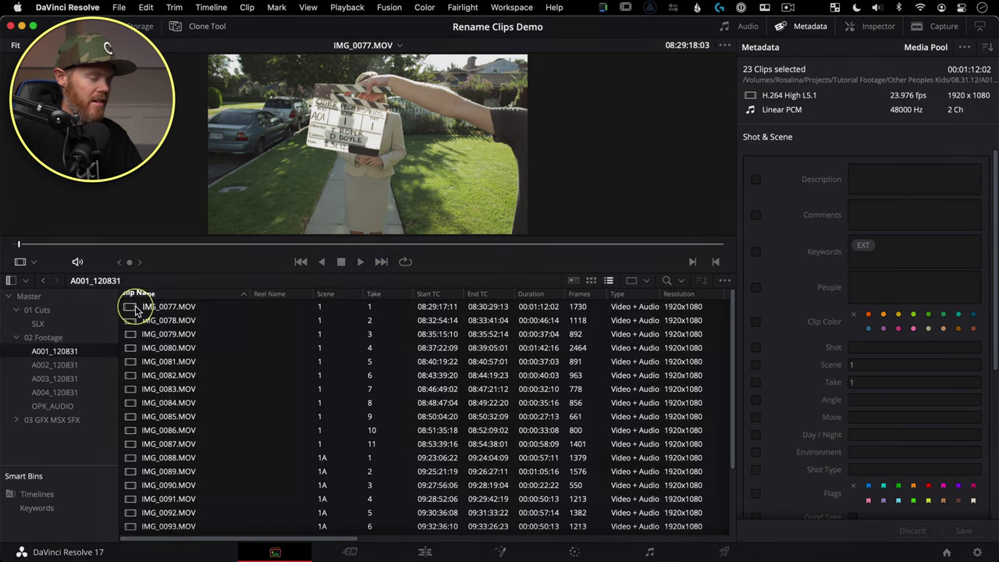
right_click(130, 310)
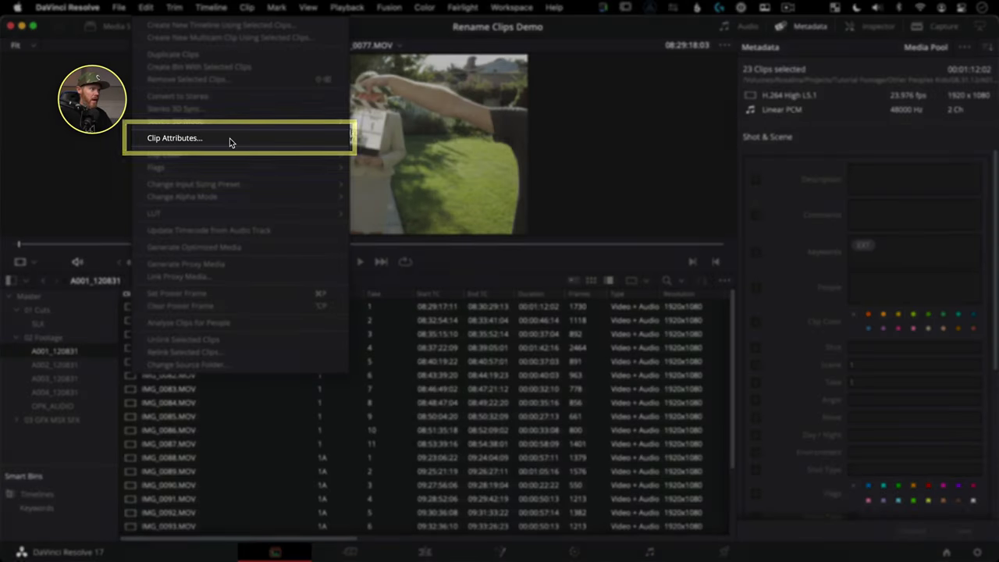
- In Clip Attributes, enable Clip Name and start the pattern with the Scene field
click(230, 139)
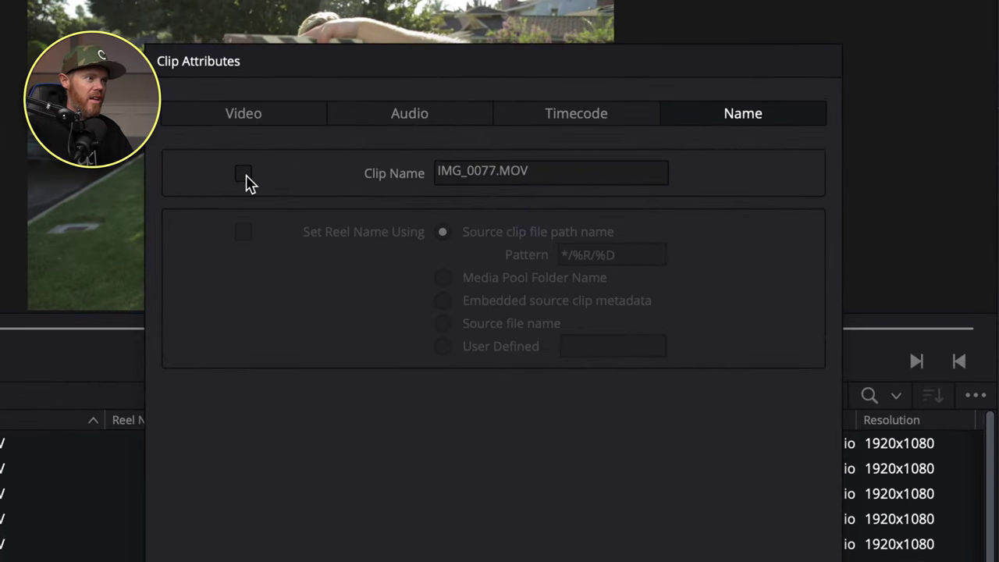
click(326, 161)
click(560, 173)
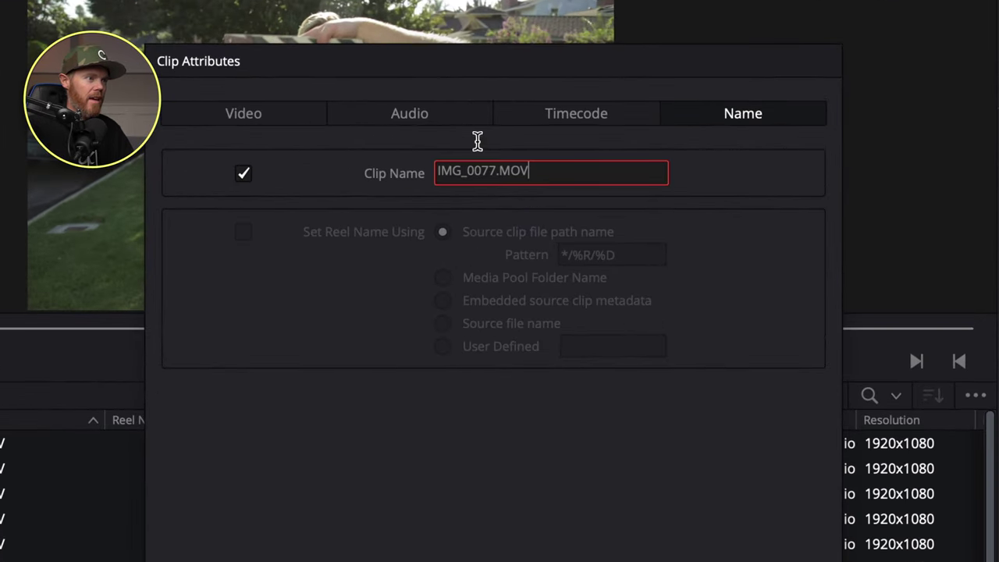
key(ctrl+a)
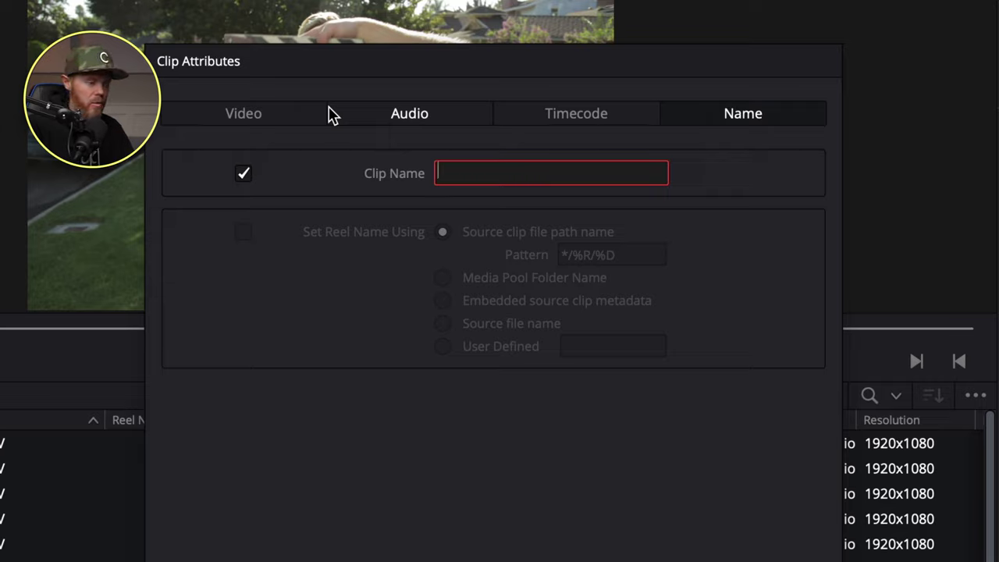
text(%)
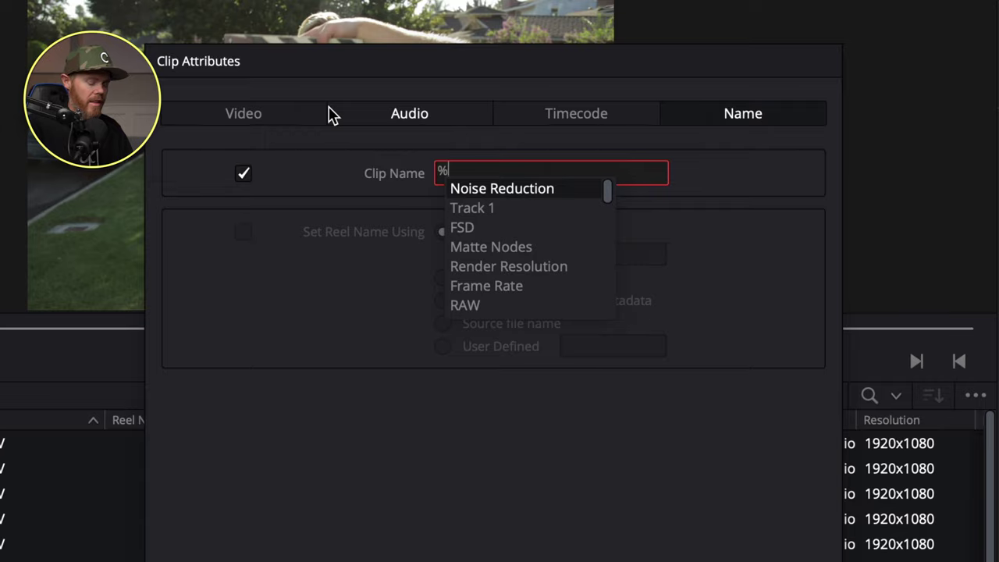
text(sce)
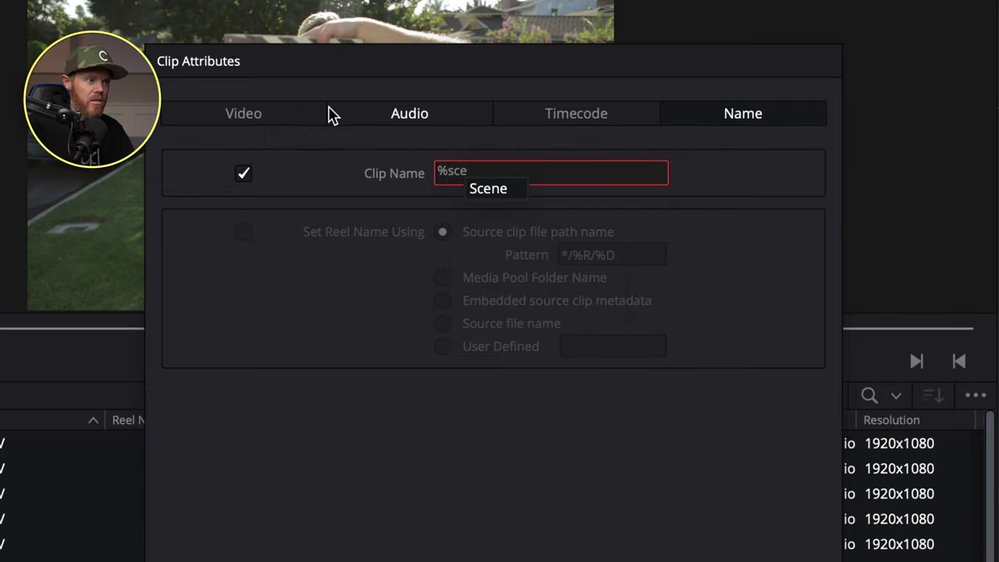
click(497, 192)
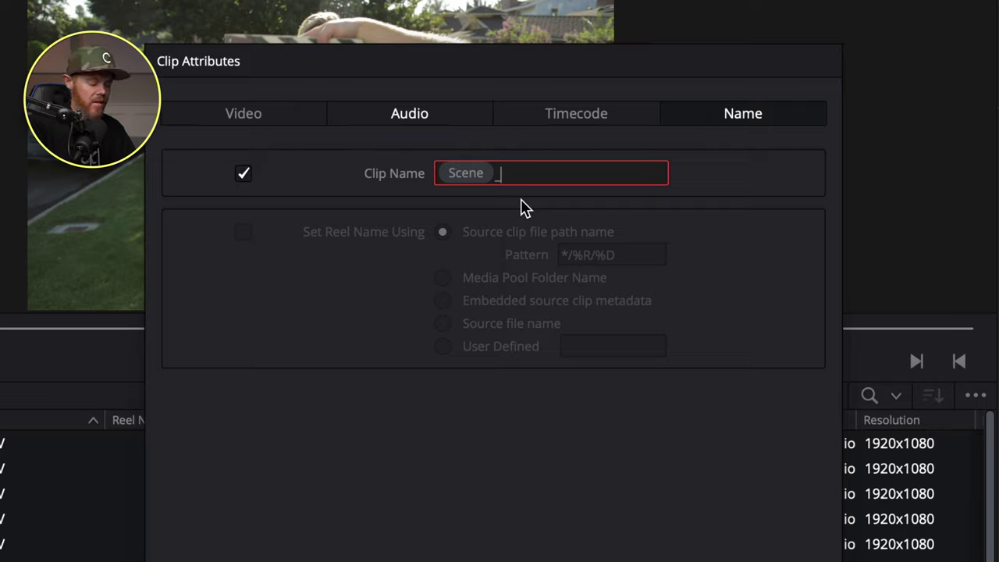
- Append the Take and Keywords fields to give %scene_%take_%keywords, and apply
text(%)
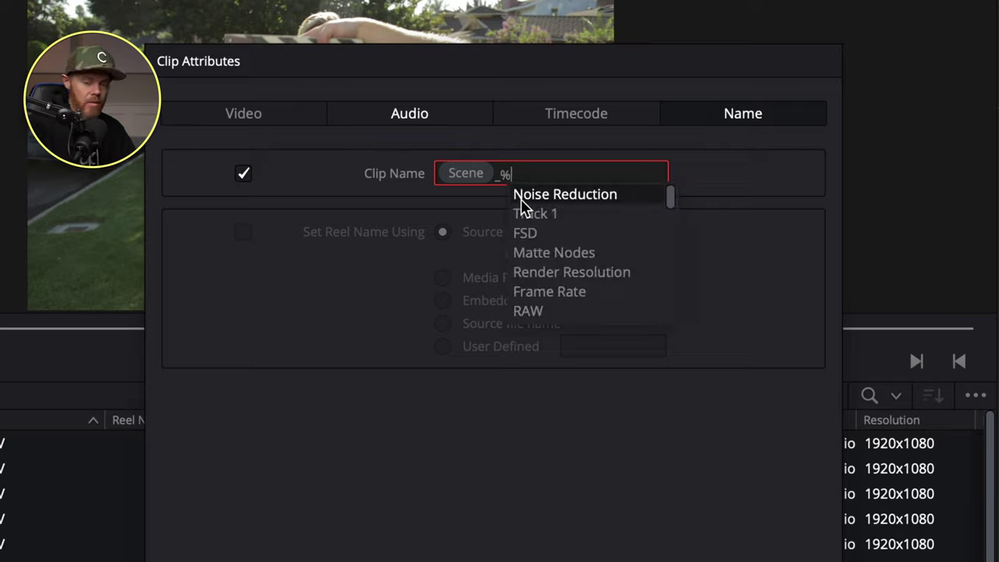
text(take)
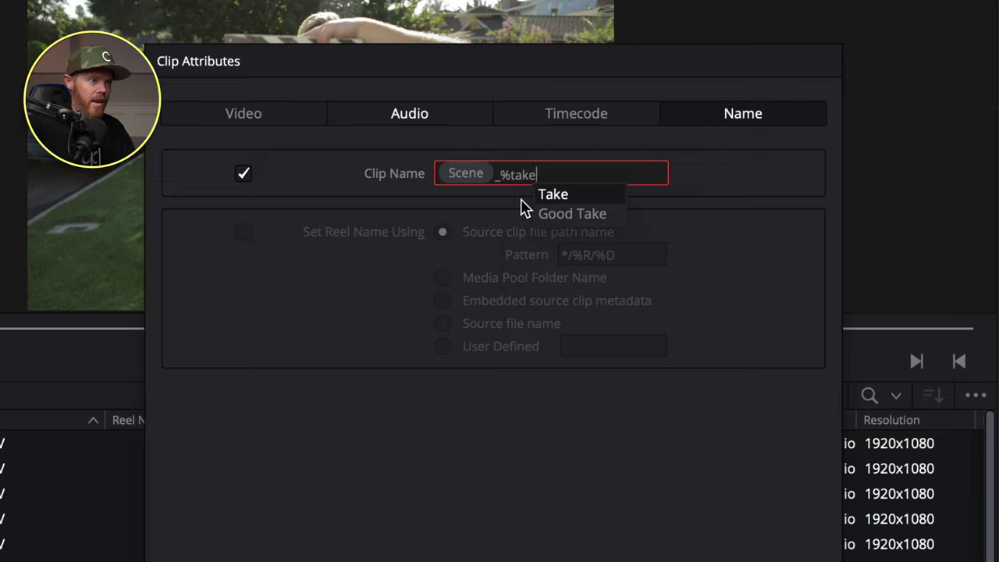
click(553, 194)
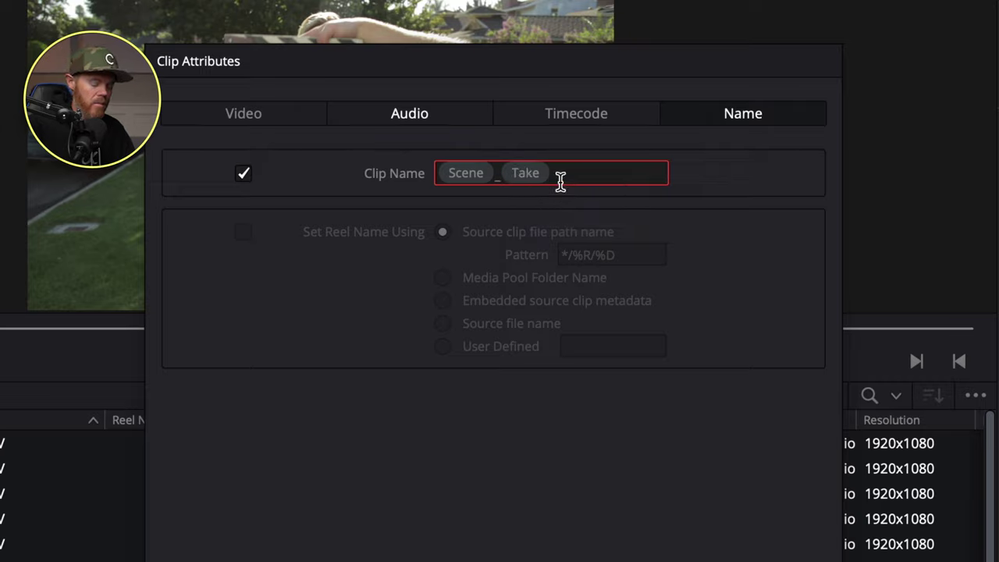
text(_)
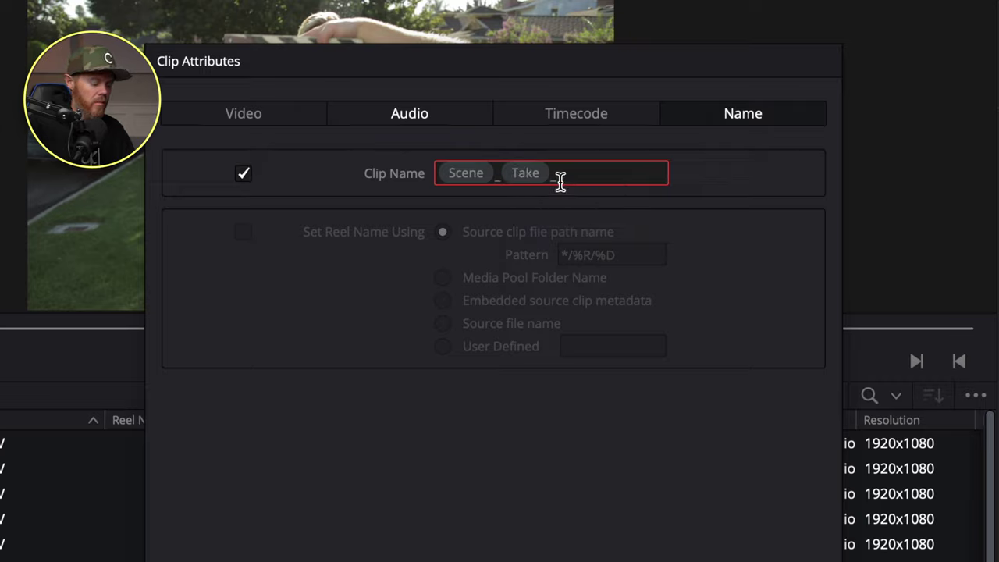
text(%key)
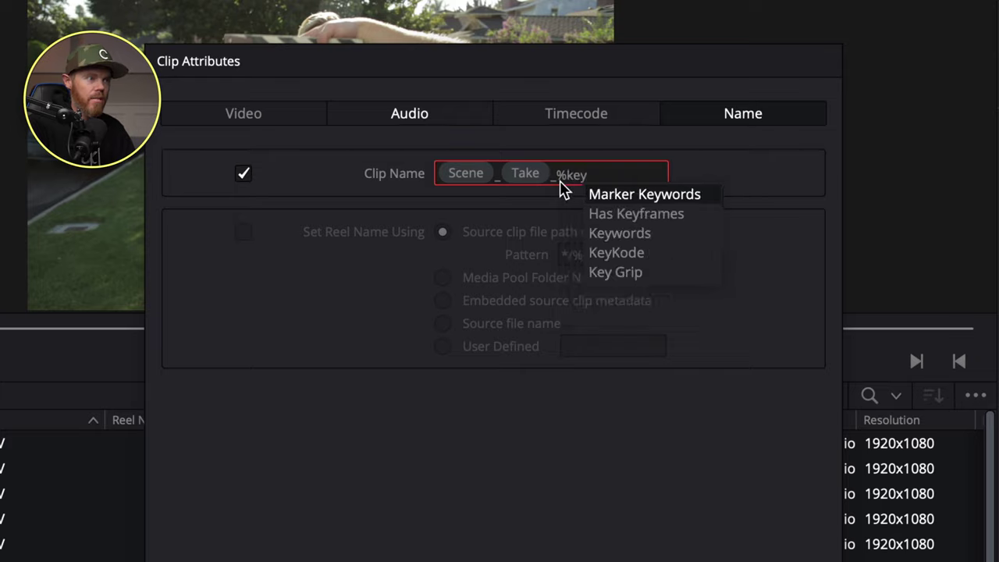
text(wor)
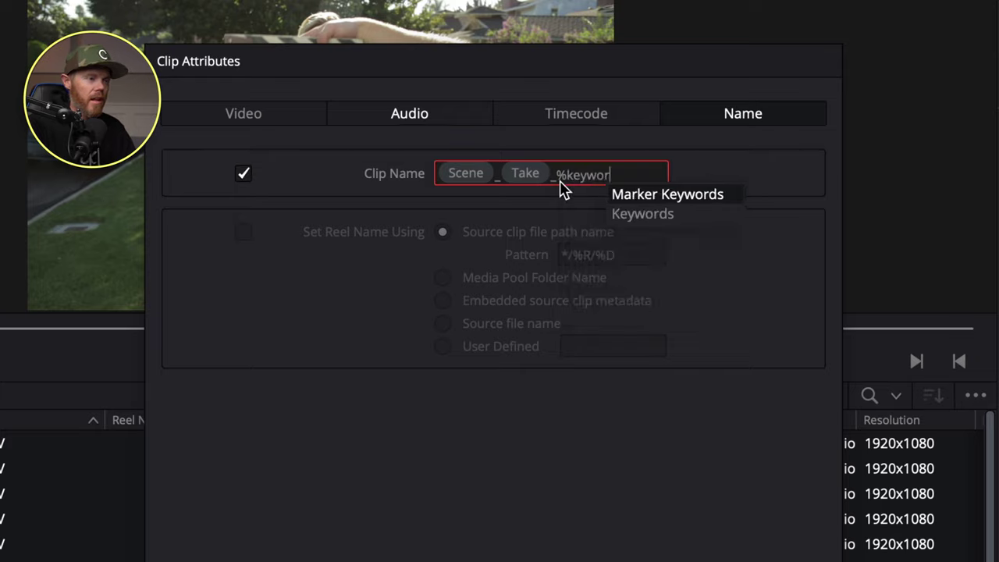
key(Down)
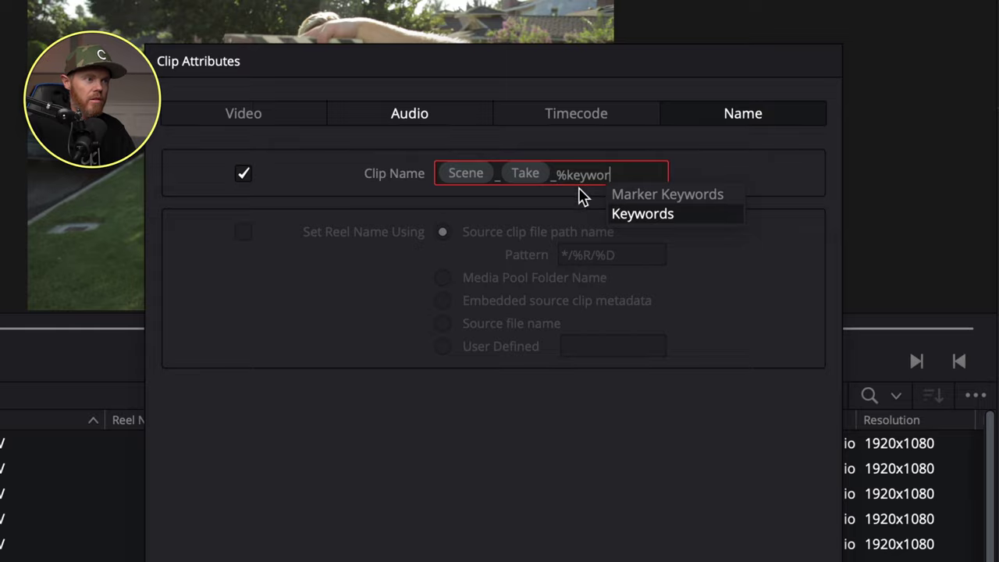
click(638, 214)
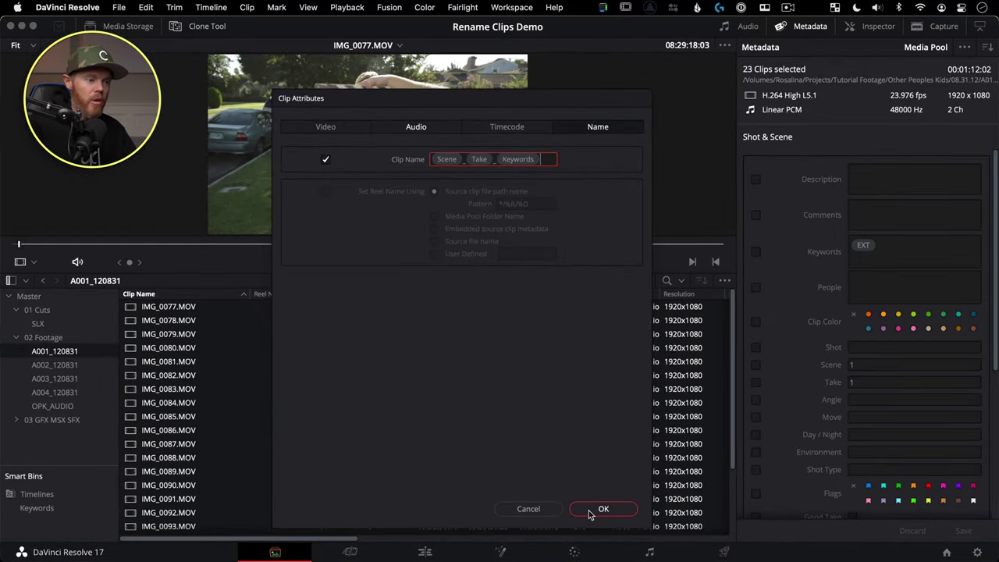
click(604, 509)
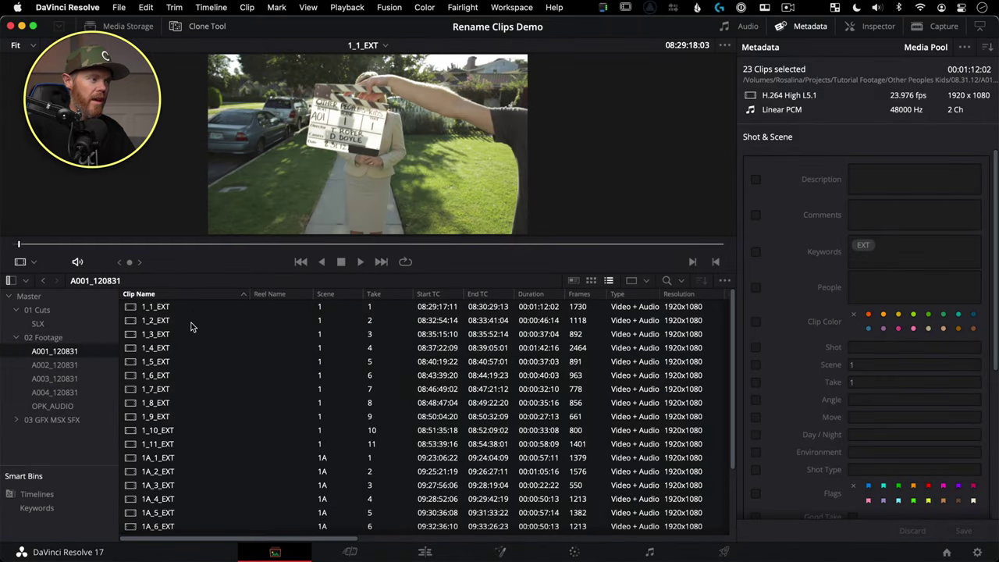
- Check the renamed clips 1_1_EXT, 1_2_EXT and 1_4_EXT through 1_6_EXT in the Media Pool
double_click(190, 321)
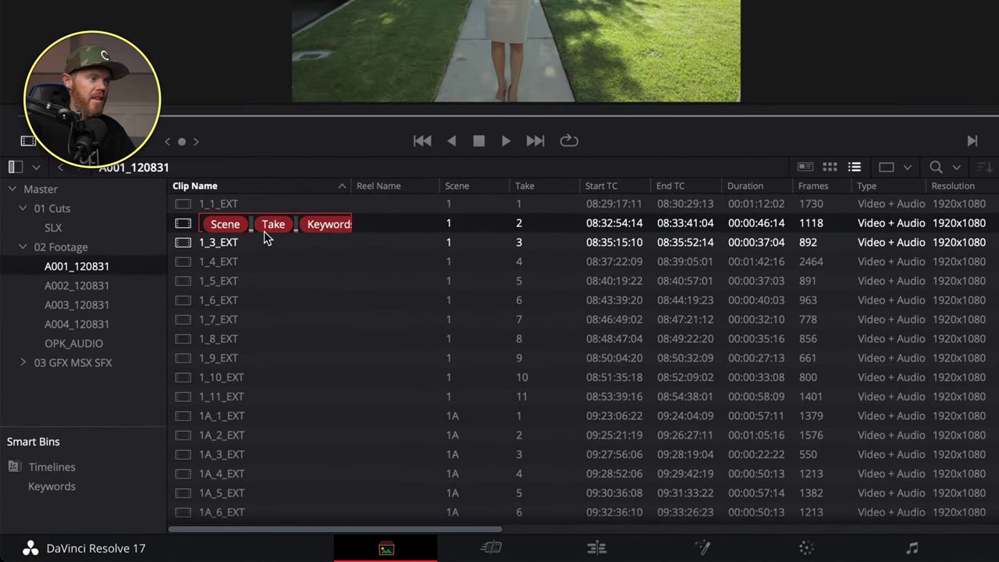
click(183, 210)
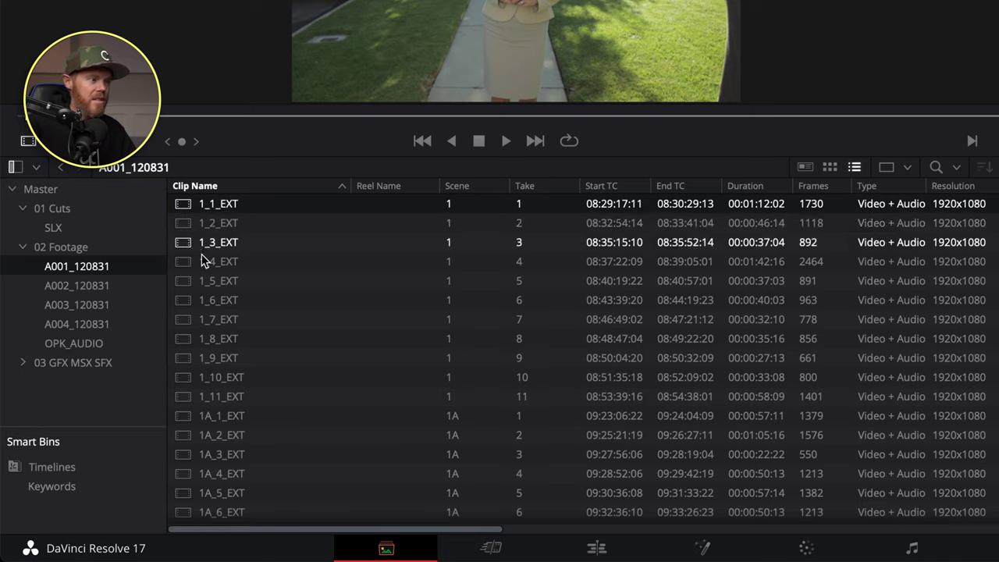
click(184, 266)
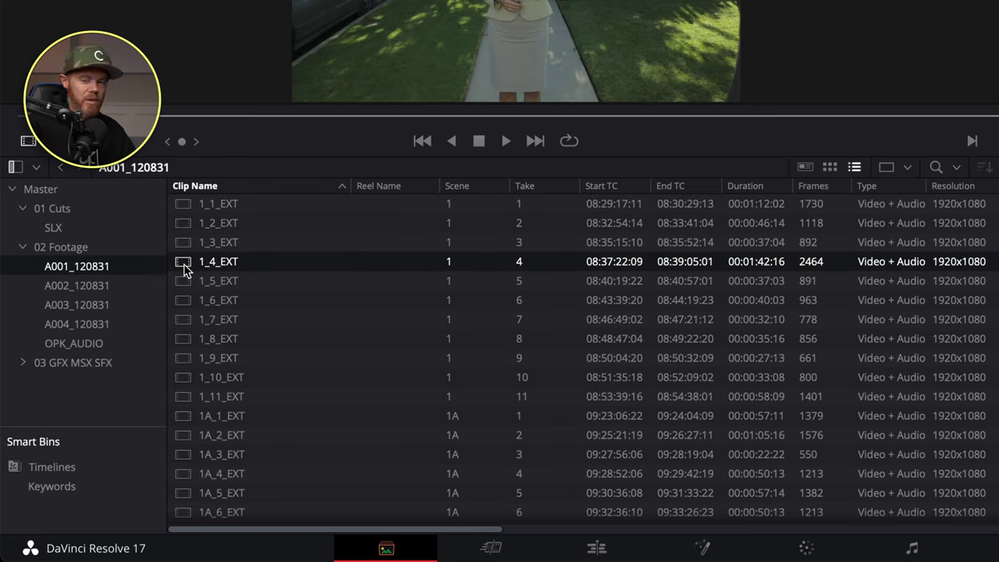
click(183, 286)
click(184, 305)
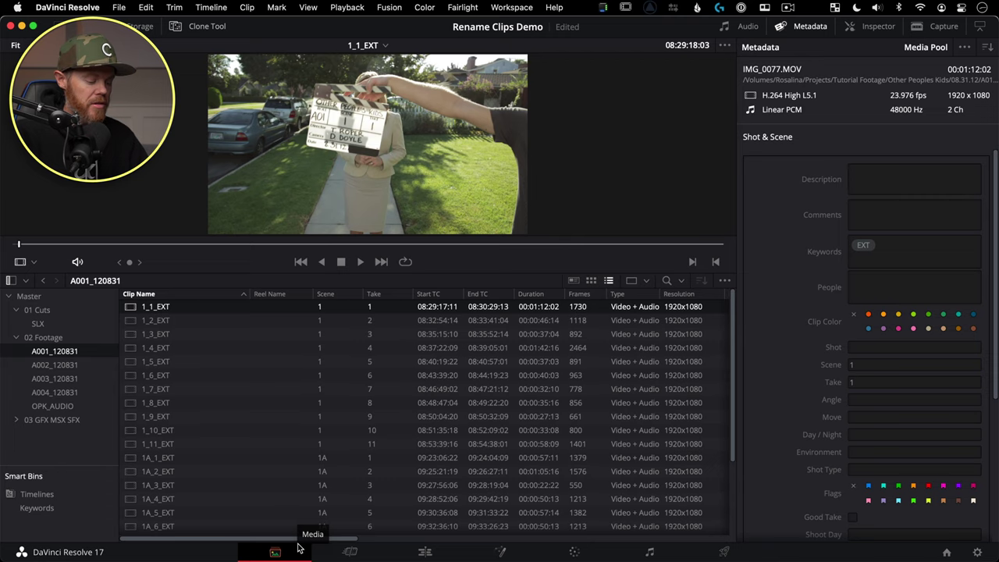
key(shift+4)
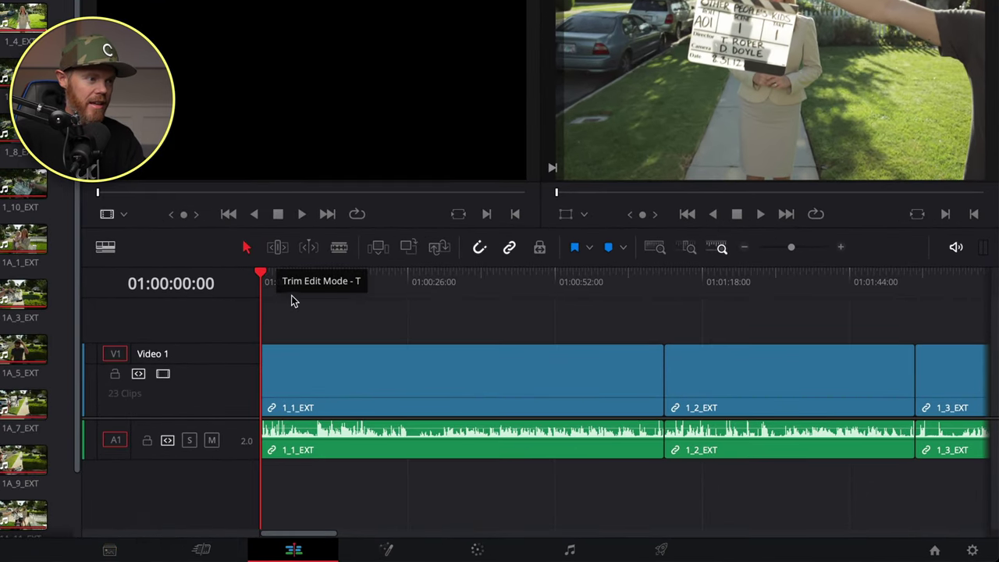
- Step through the renamed timeline edits and toggle video clip thumbnails on and off
key(Down)
key(Down)
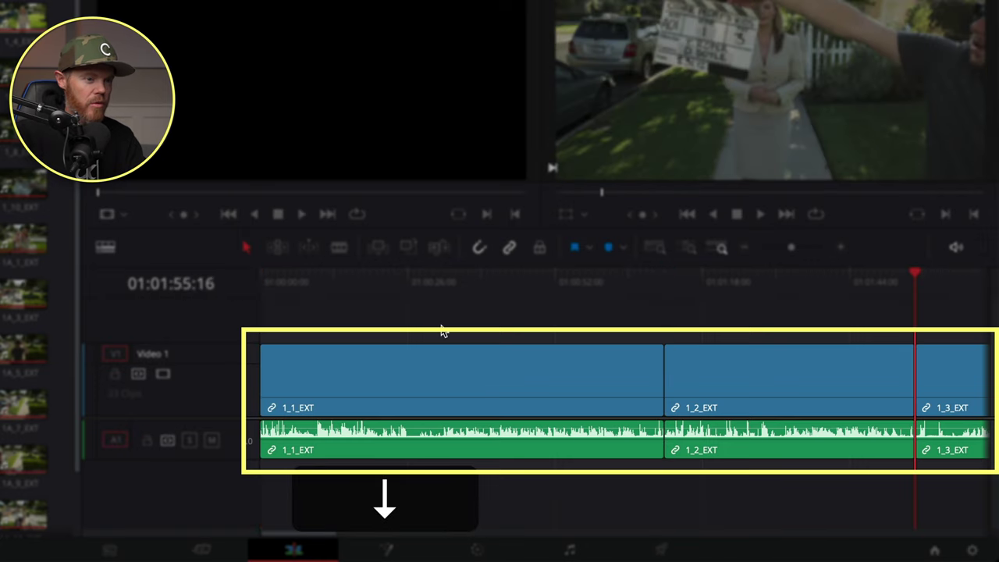
key(Down)
key(Down)
key(Down)
key(Down)
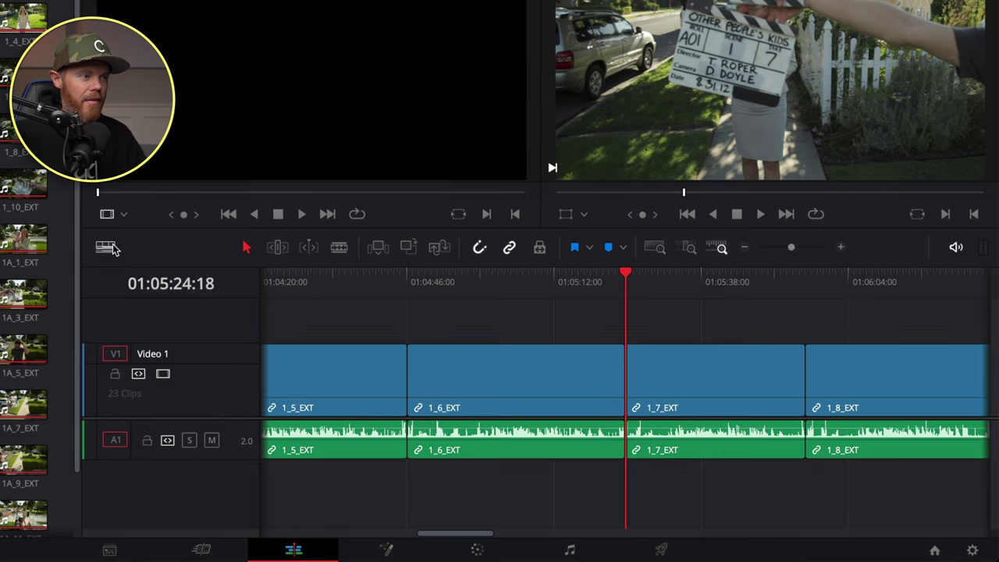
click(113, 248)
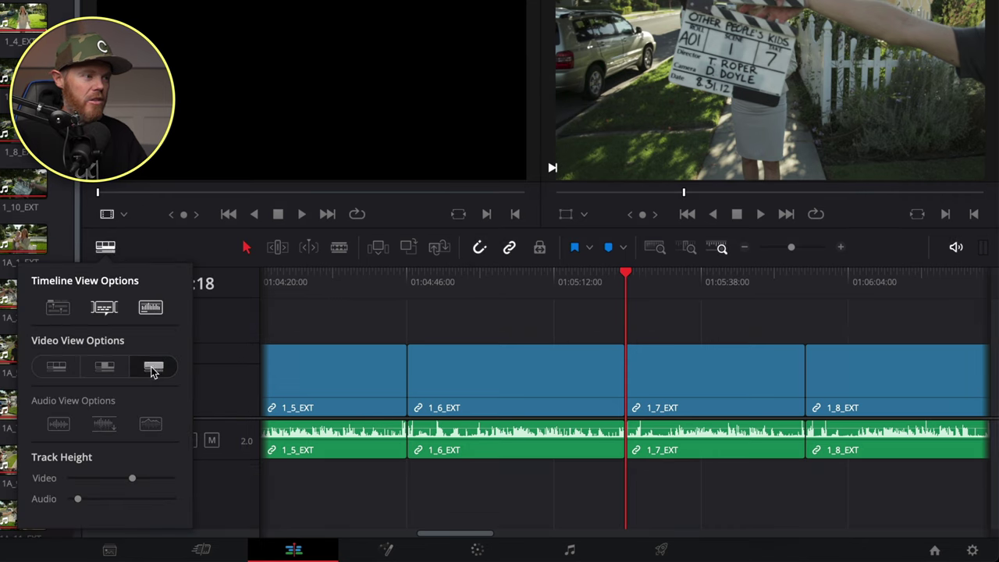
click(57, 367)
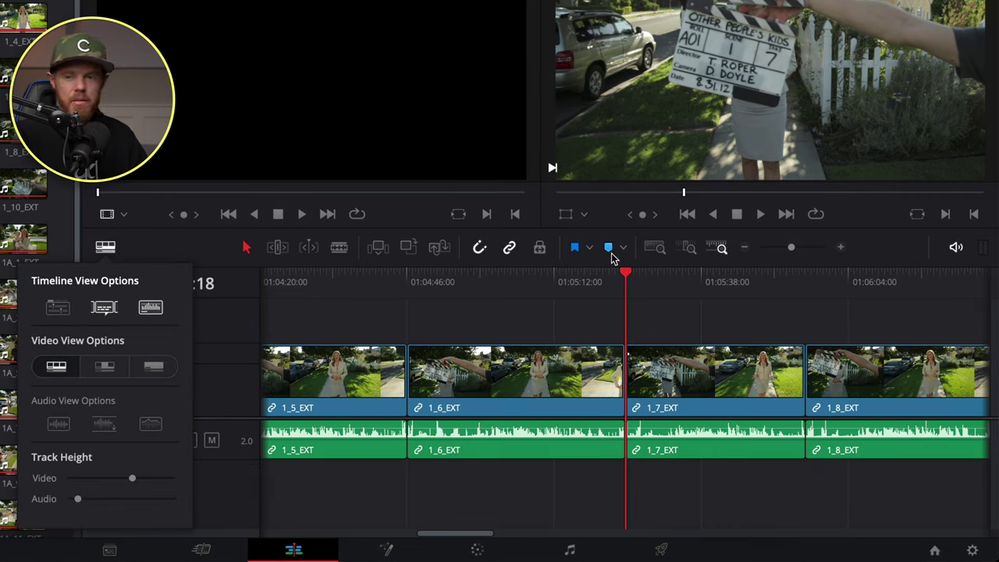
click(156, 367)
click(381, 284)
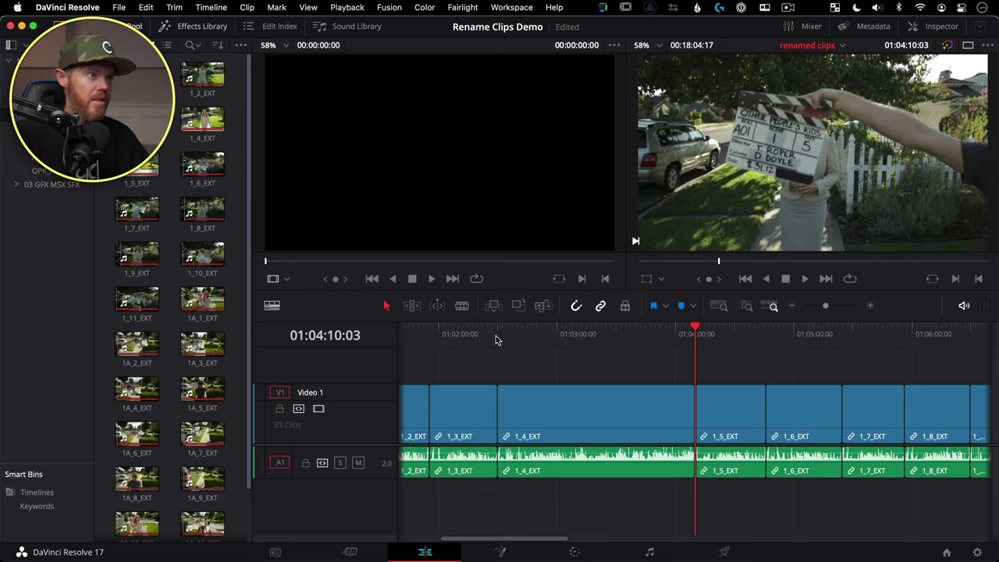
- Label the timeline clips by source file names with View > Show File Names
click(311, 8)
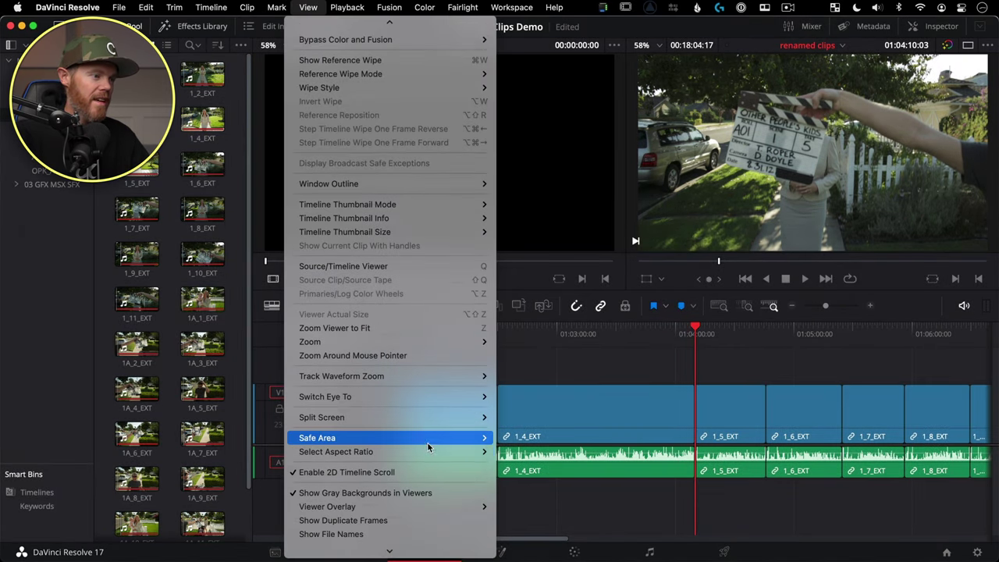
scroll(427, 442, down, 3)
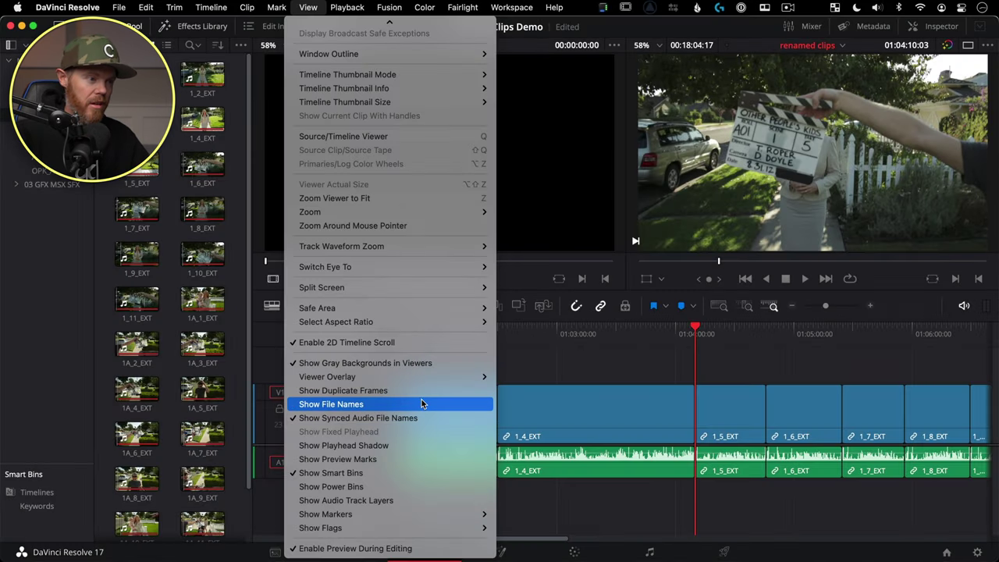
click(421, 403)
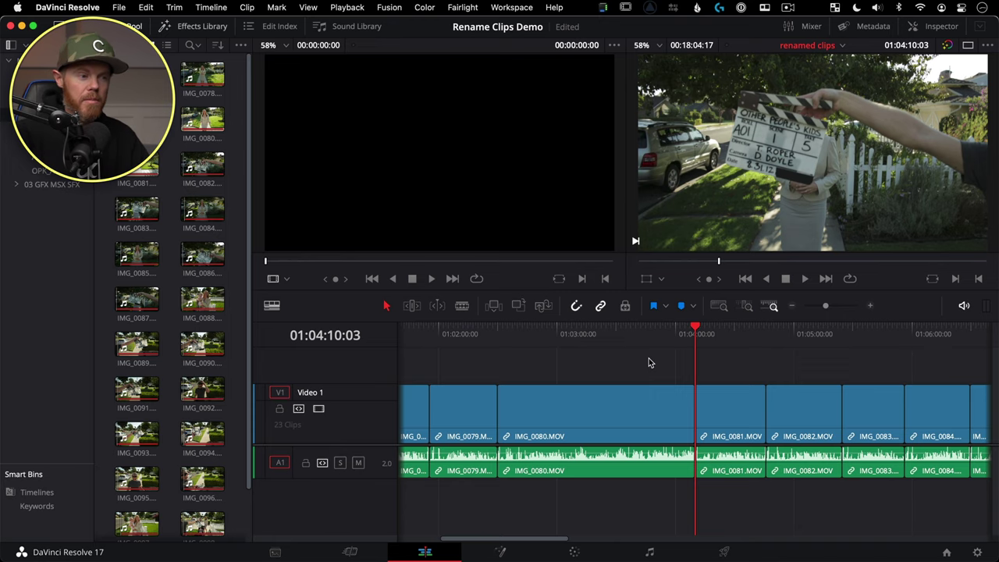
- Reveal clip 1_4_EXT's source file in Finder from the Media page
click(275, 552)
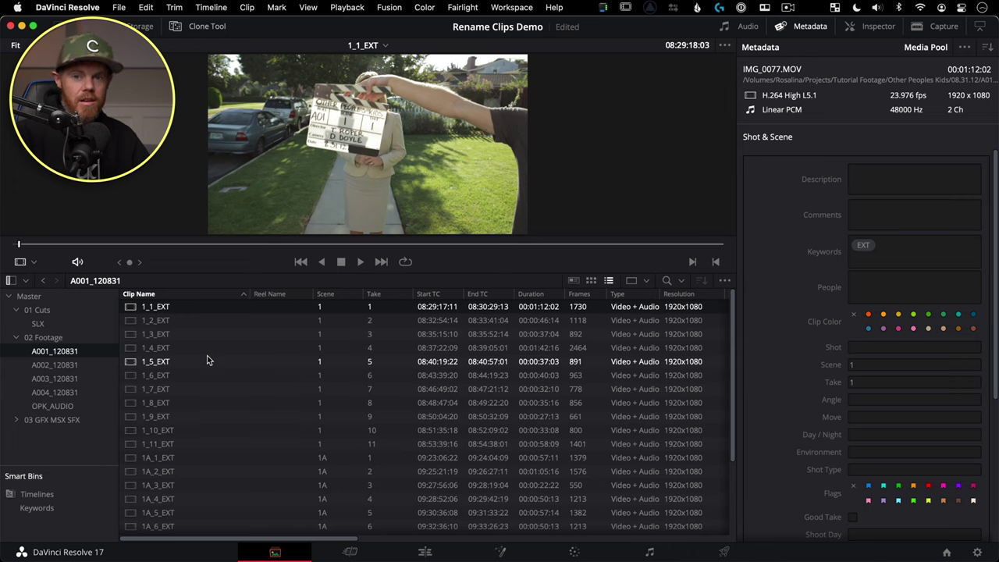
click(157, 348)
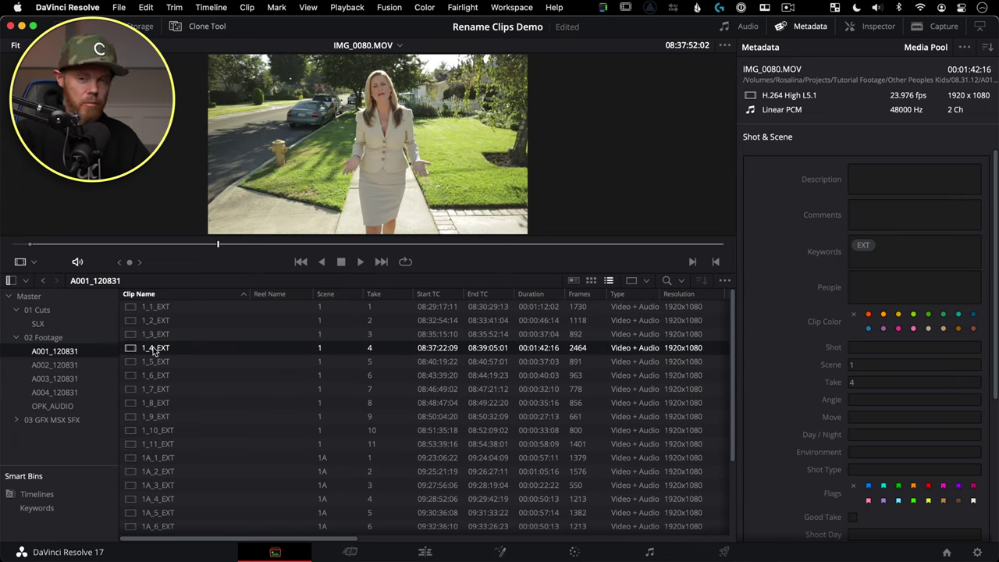
right_click(154, 352)
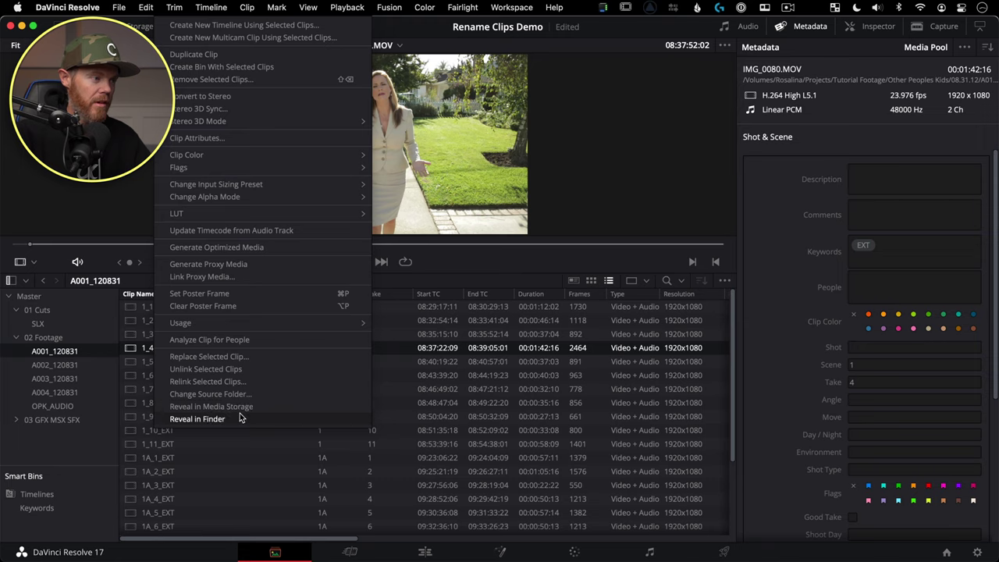
click(240, 419)
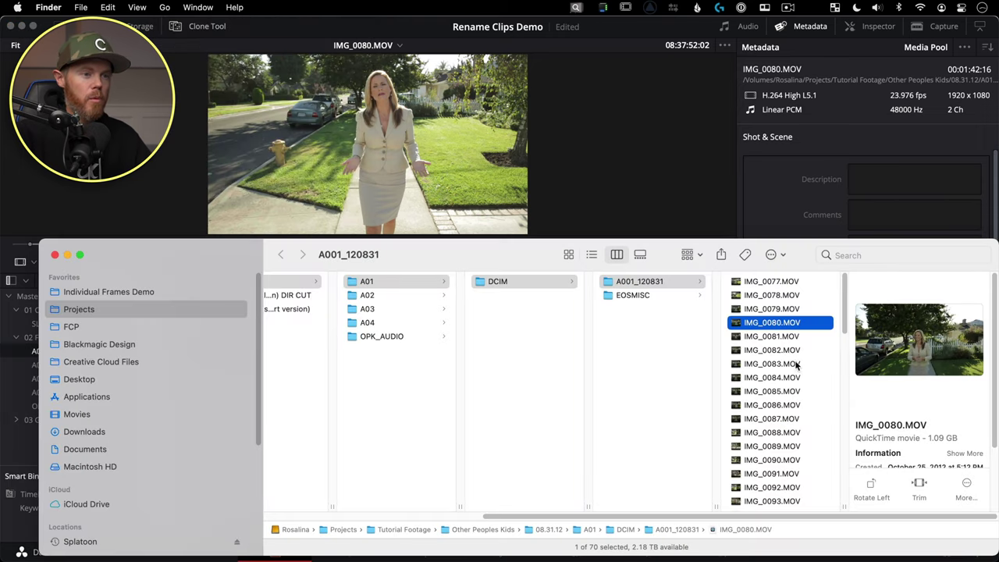